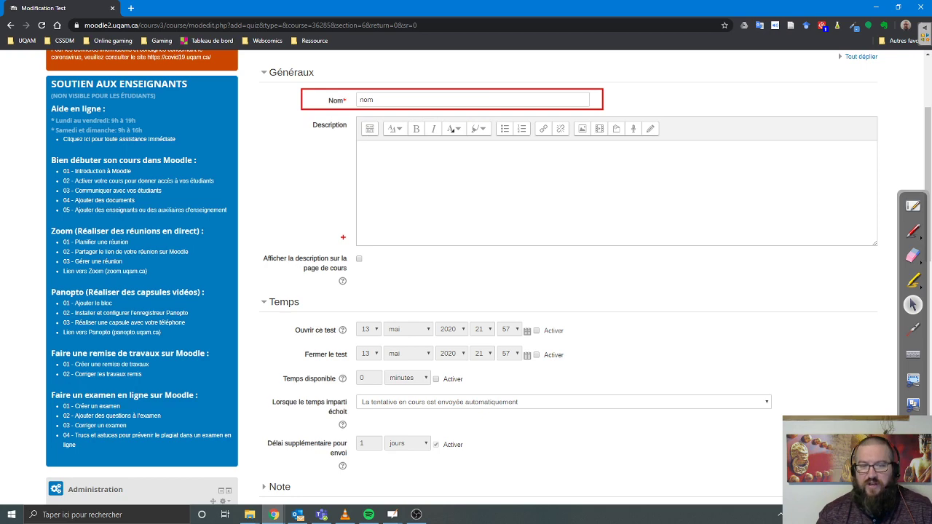
- Mark the Temps heading, an arrow to its activation checkbox and the Temps disponible row in red, and clear the annotations
scroll(343, 237, down, 3)
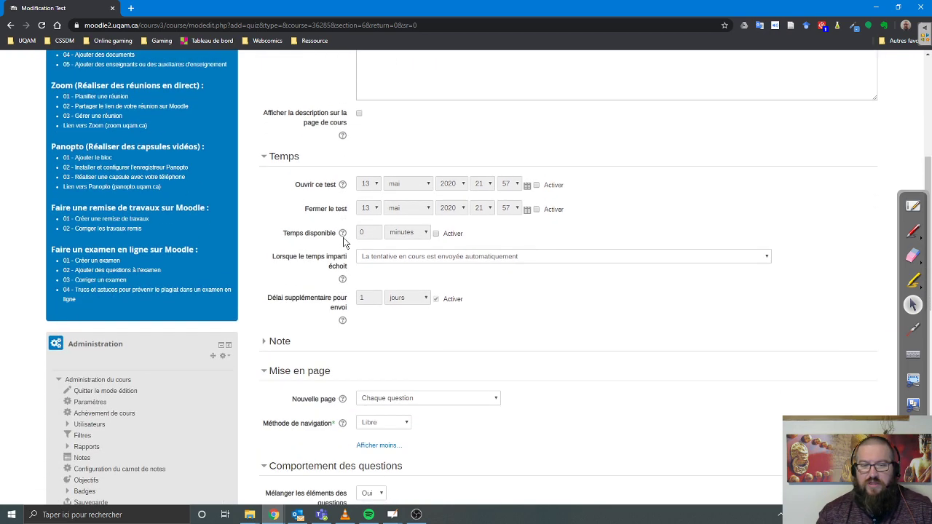
mouse_move(251, 145)
mouse_down()
mouse_move(315, 161)
mouse_move(480, 156)
mouse_move(540, 172)
mouse_up()
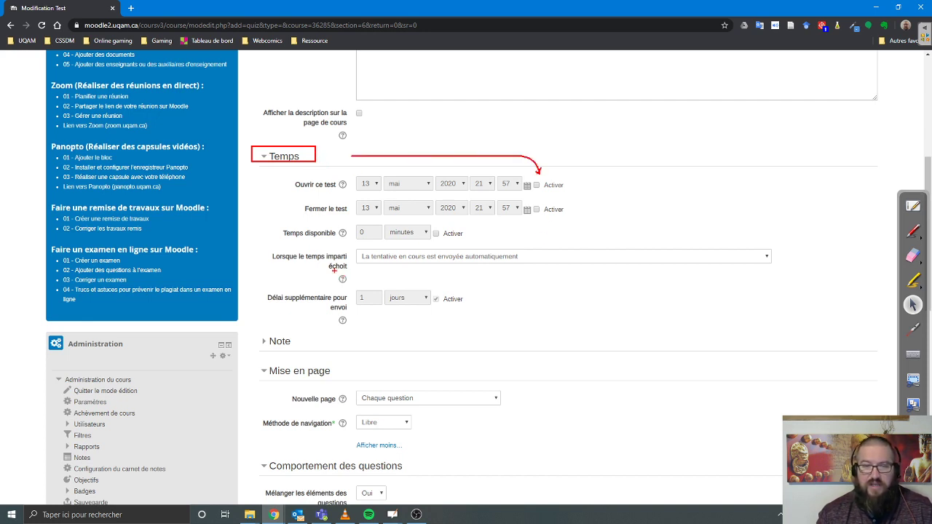
mouse_move(277, 222)
mouse_down()
mouse_move(281, 231)
mouse_move(481, 243)
mouse_up()
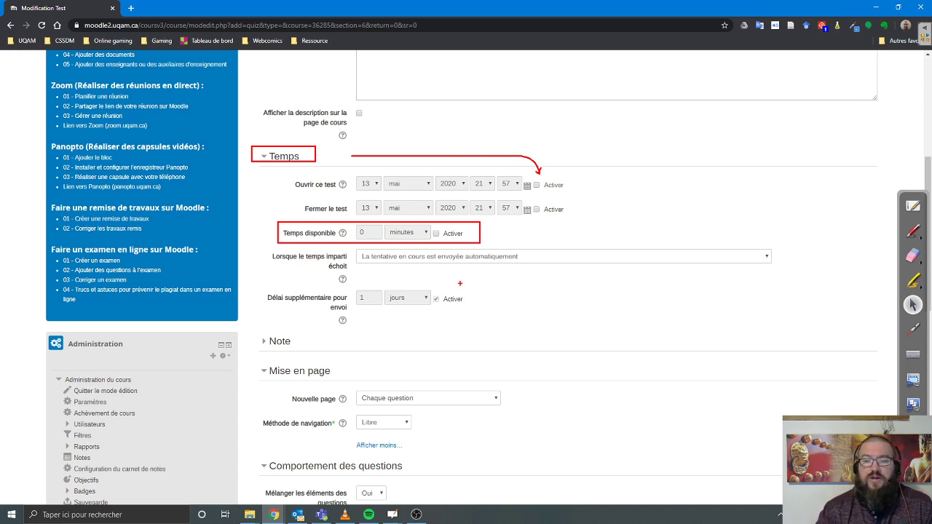
key(Escape)
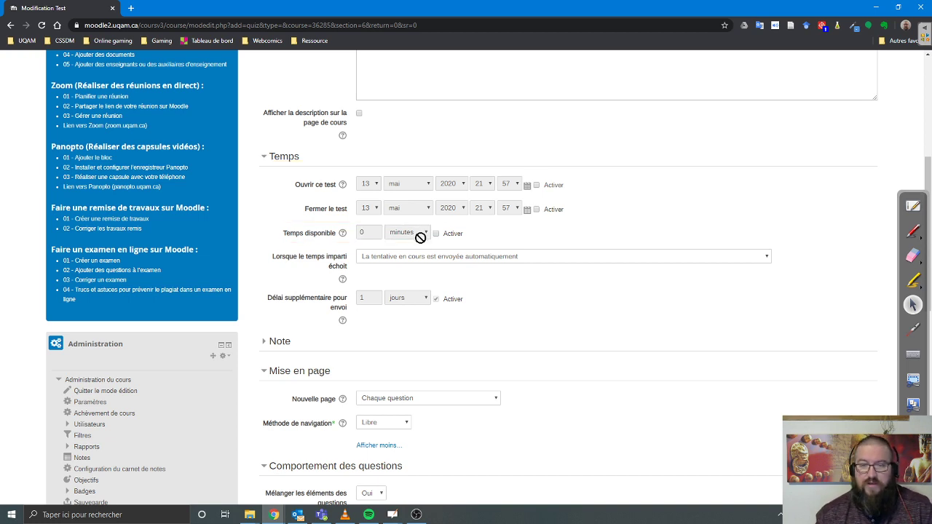
- Enable Temps disponible temporarily to examine its time units and the Lorsque le temps imparti échoit options, and disable it again
click(436, 234)
click(420, 237)
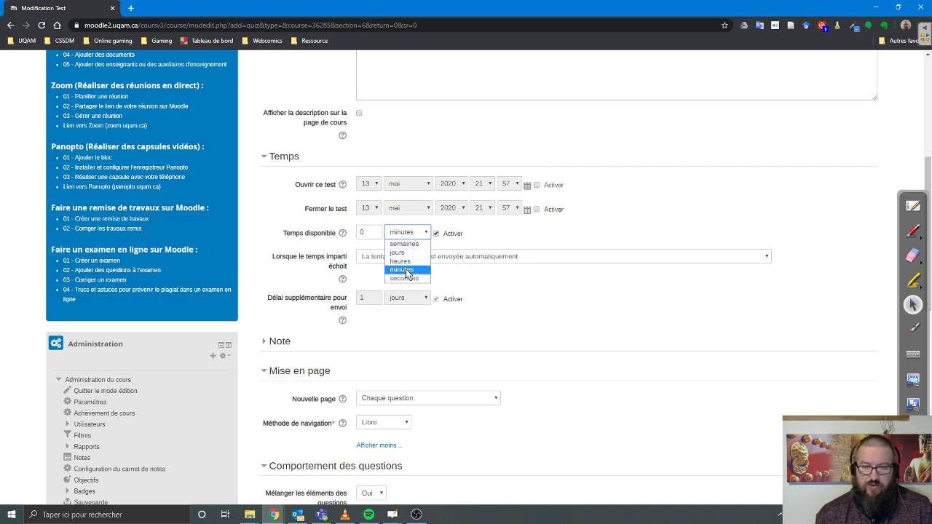
click(478, 245)
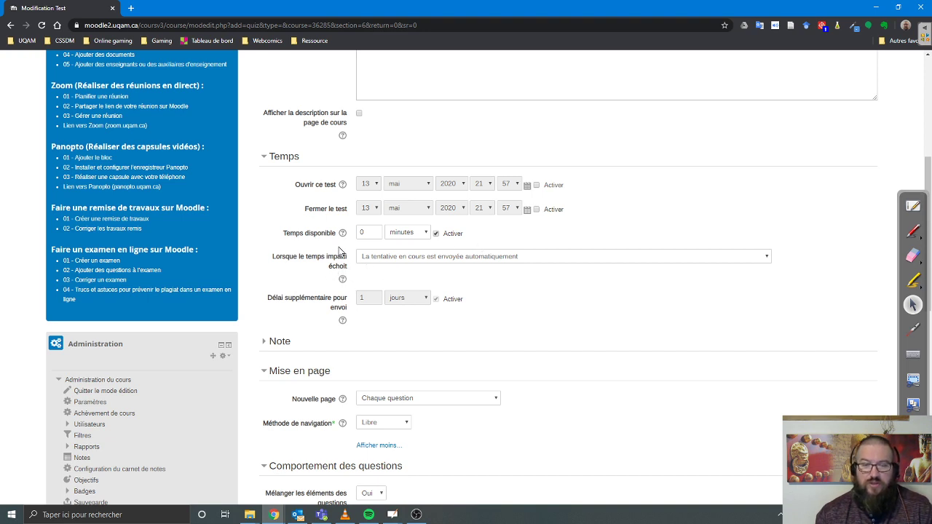
click(420, 260)
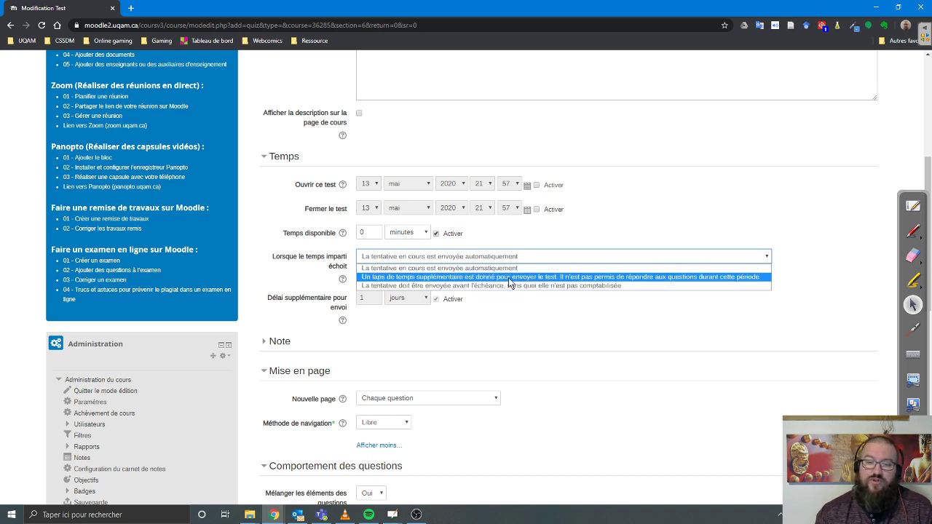
click(487, 270)
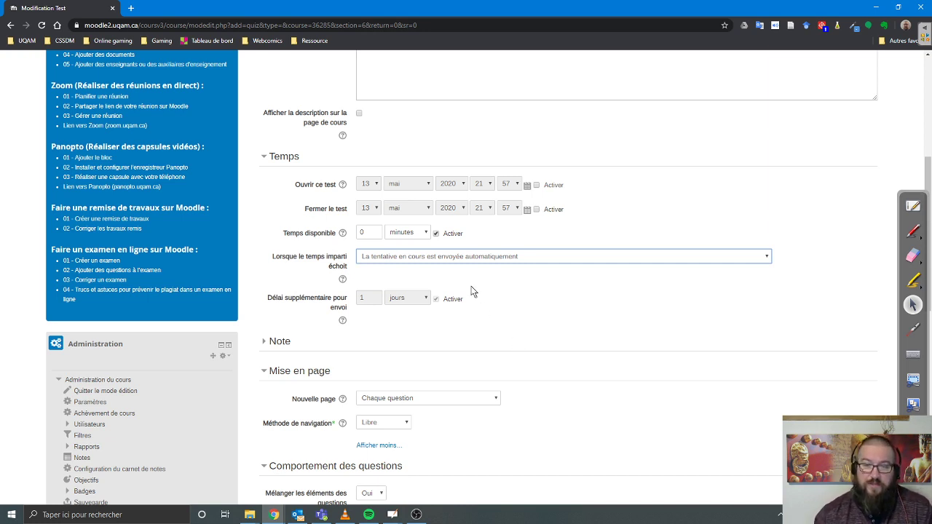
click(436, 233)
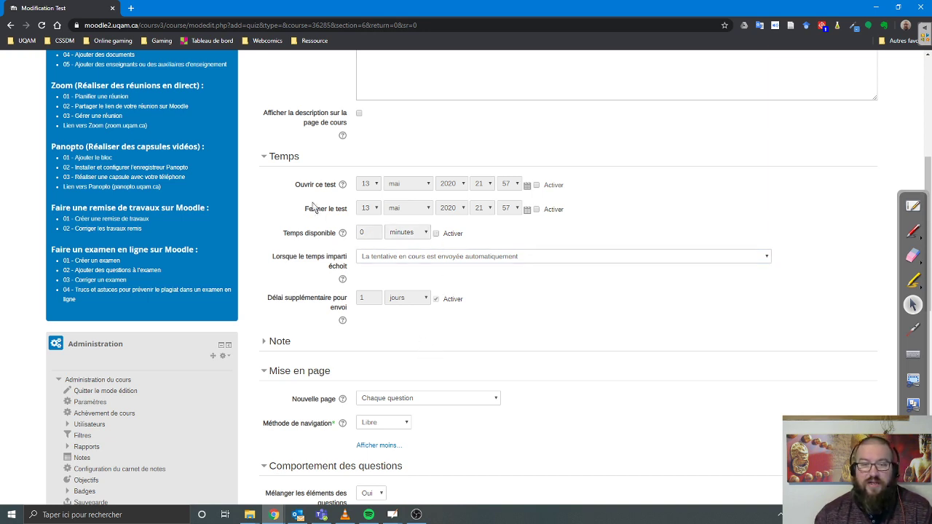
- Expand the Note section in place of Temps and temporarily mark the Note pour passer field with a red box and arrow
click(263, 159)
click(266, 188)
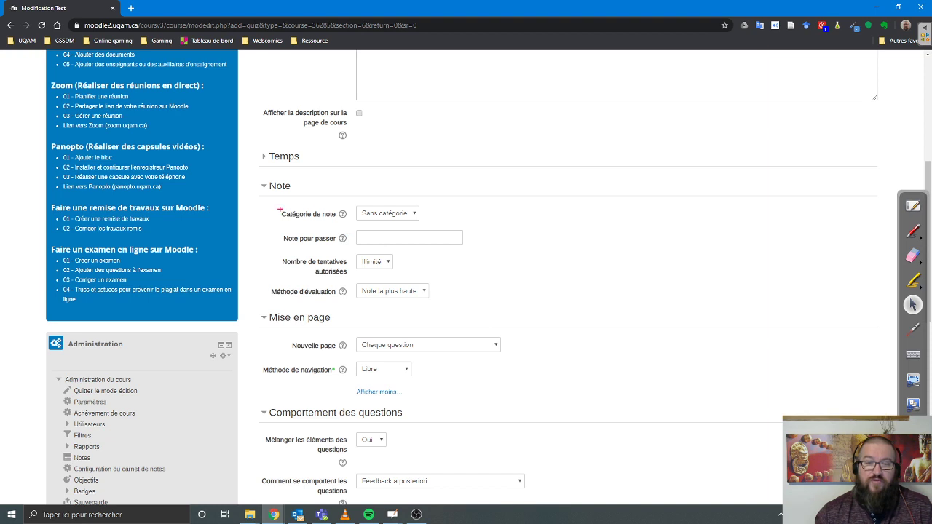
mouse_move(271, 228)
mouse_down()
mouse_move(403, 255)
mouse_move(471, 250)
mouse_up()
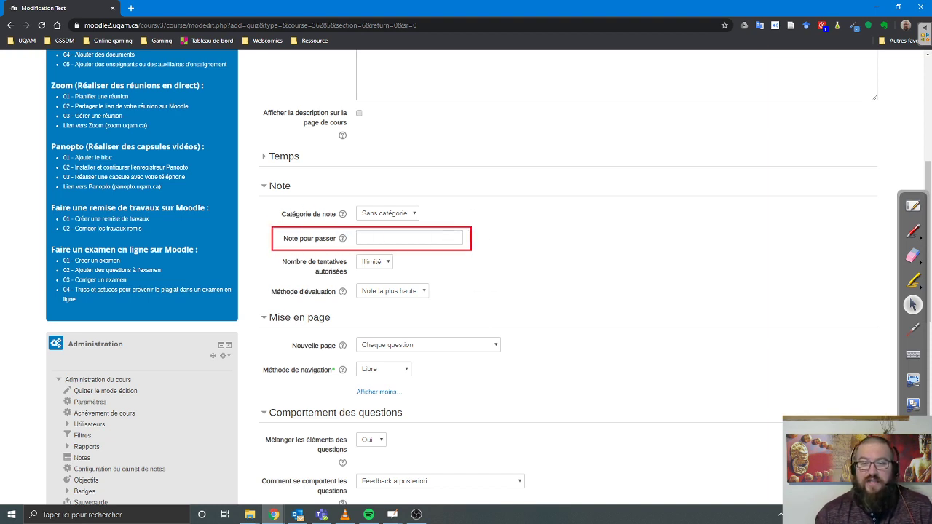
mouse_move(481, 206)
mouse_down()
mouse_move(459, 237)
mouse_move(470, 232)
mouse_up()
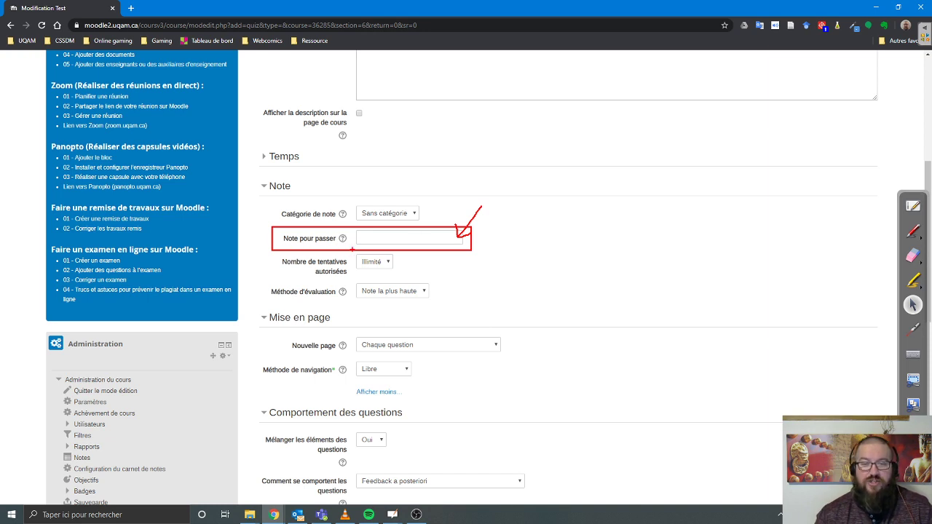
key(Escape)
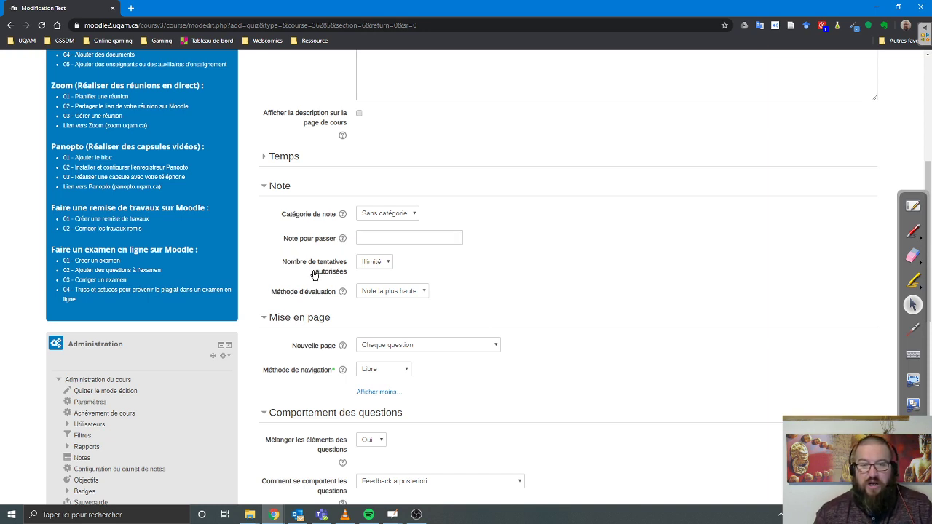
- Examine the choices for Nombre de tentatives autorisées and Méthode d'évaluation, and collapse the Note section
click(390, 267)
click(389, 266)
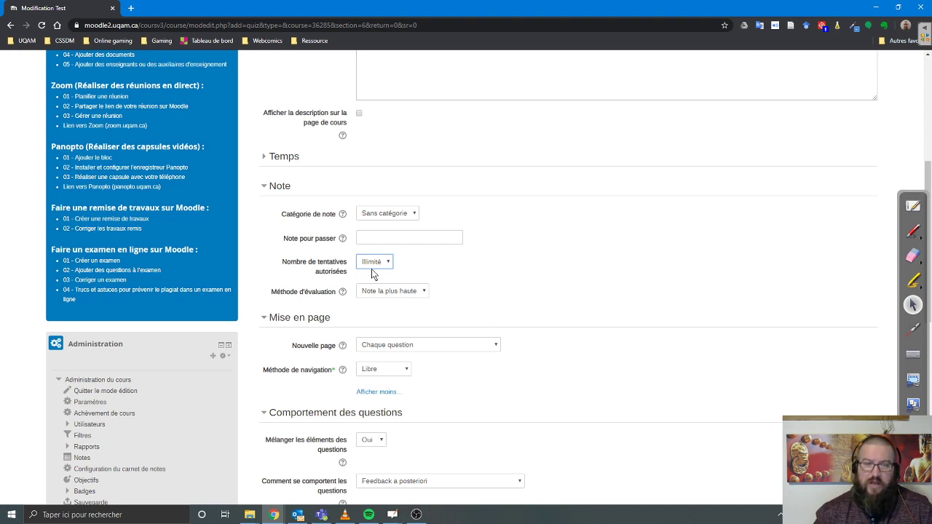
click(384, 264)
click(371, 273)
click(422, 291)
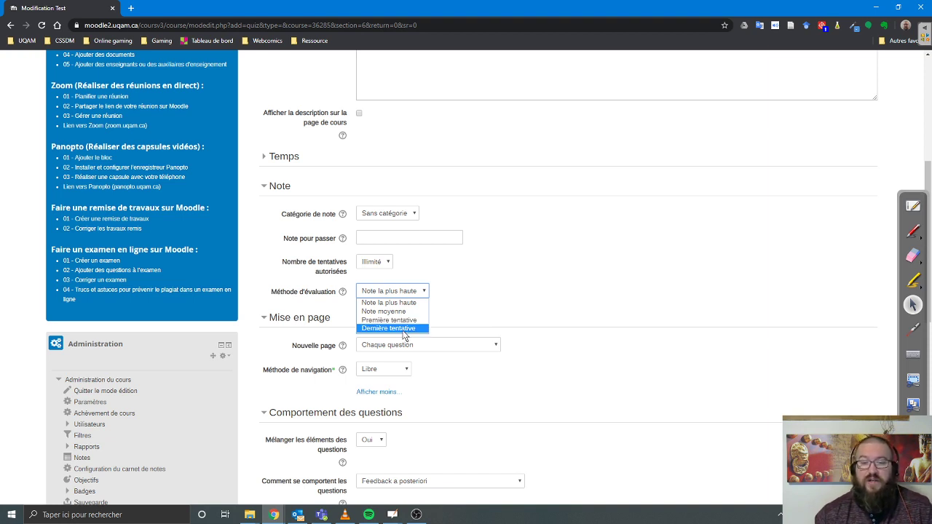
click(527, 294)
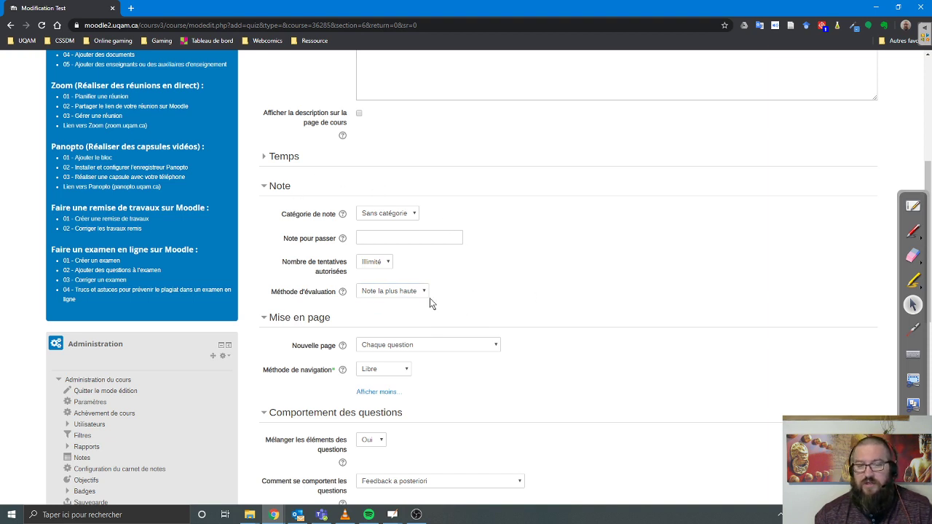
click(265, 187)
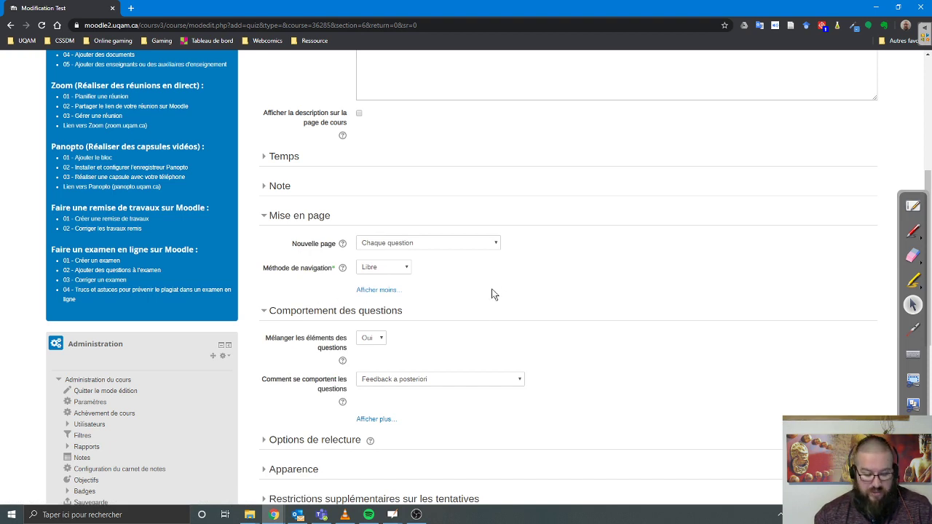
- Examine the page-break choices offered for Nouvelle page in the Mise en page section without changing the setting
click(479, 250)
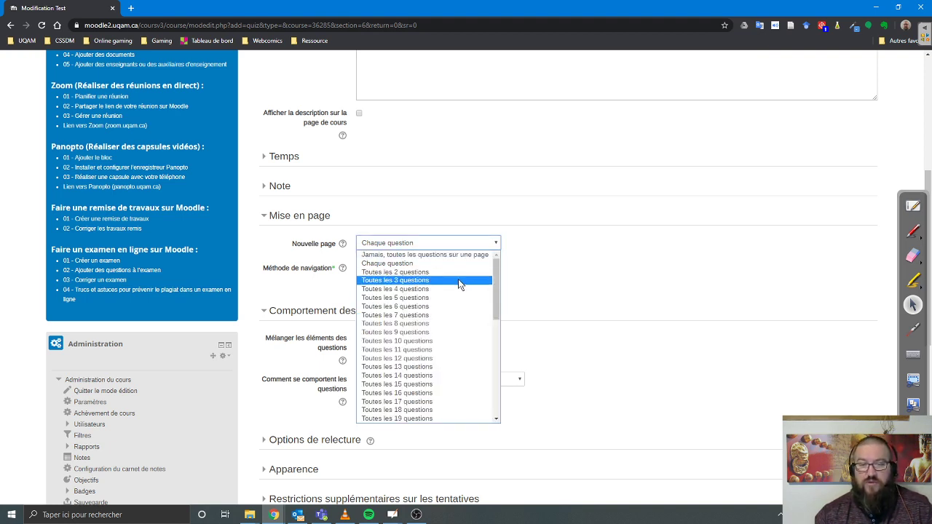
scroll(445, 421, down, 1)
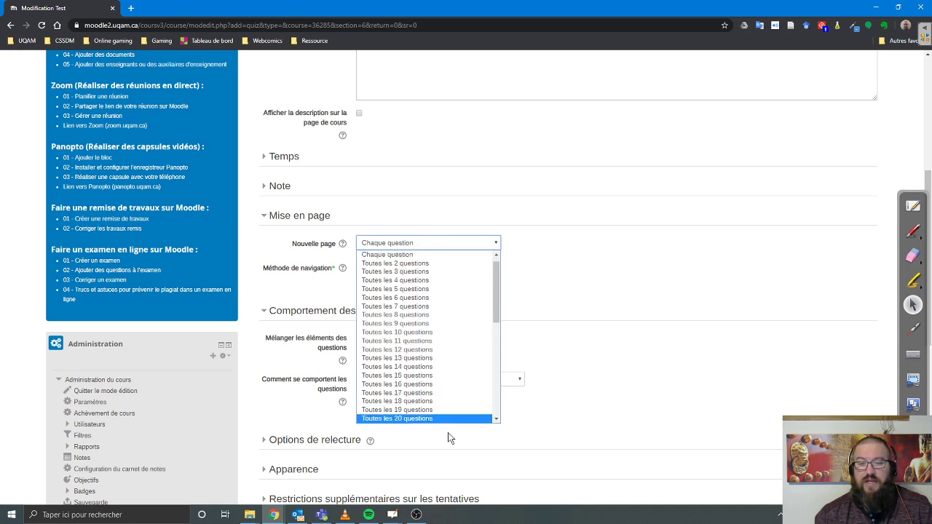
scroll(438, 391, up, 1)
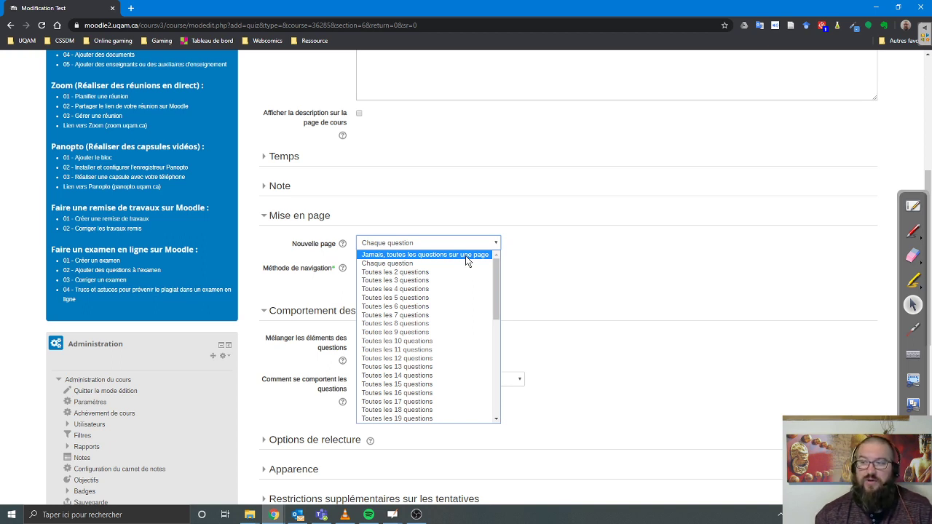
key(Escape)
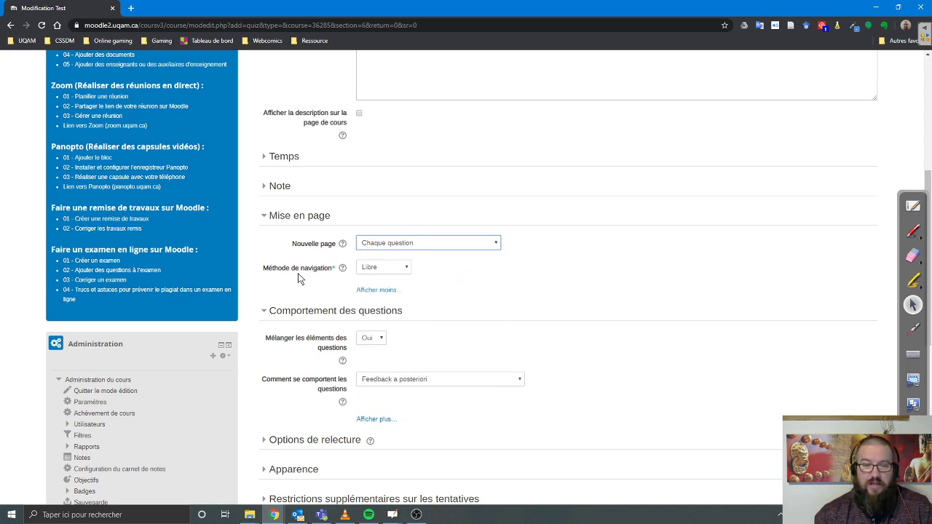
- Highlight and examine the Méthode de navigation choices, keep Libre, and collapse the Mise en page section
drag(262, 261, 430, 278)
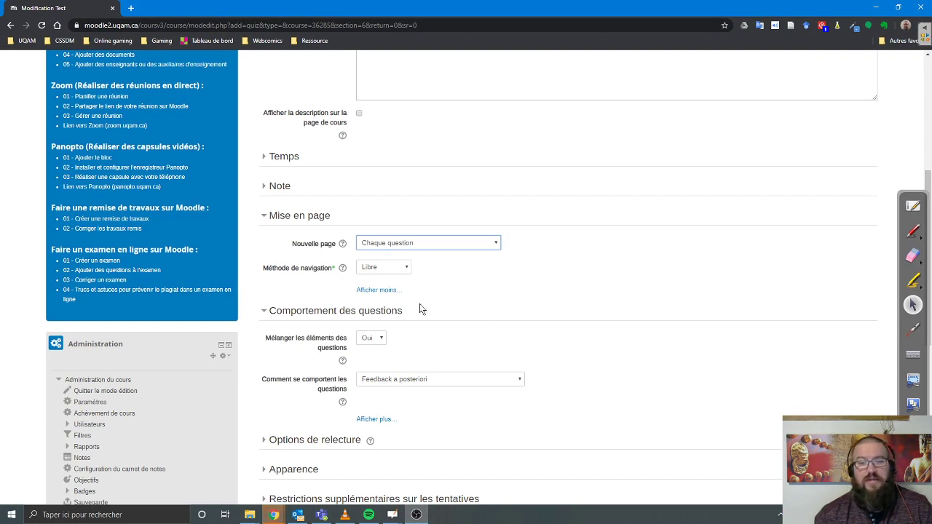
click(405, 268)
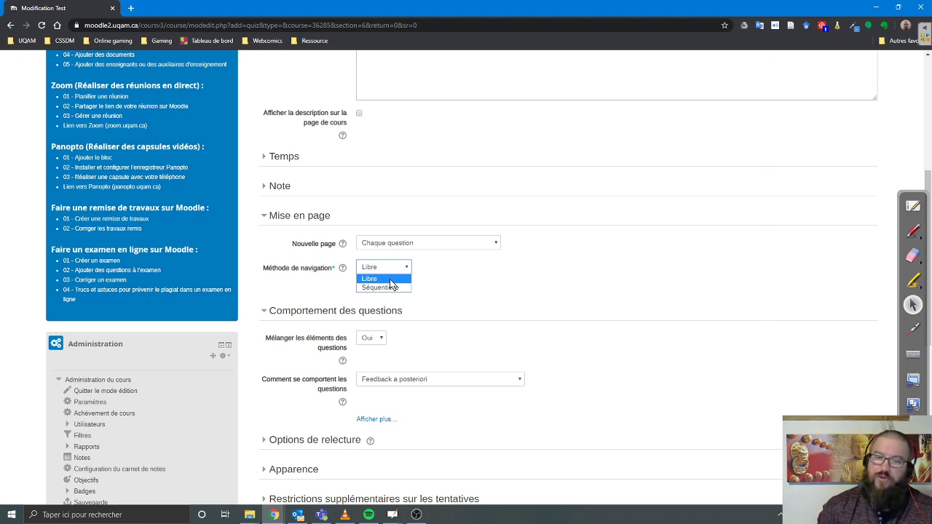
click(389, 281)
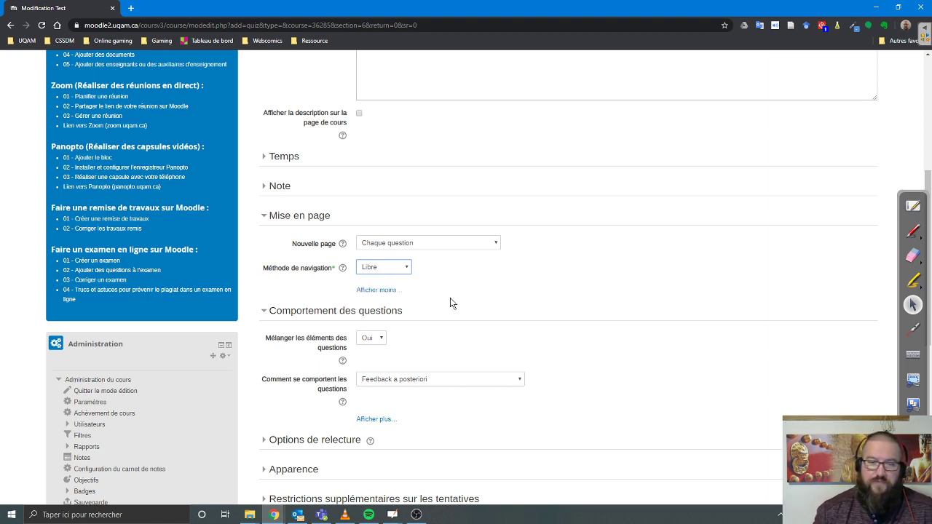
click(289, 212)
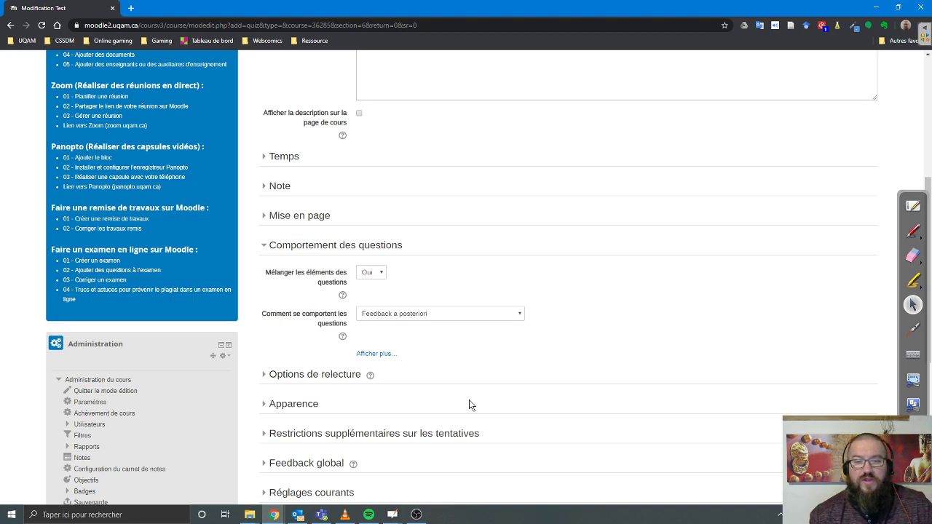
- Mark the Mélanger les éléments des questions setting with a red box and clear the annotation
scroll(468, 405, down, 2)
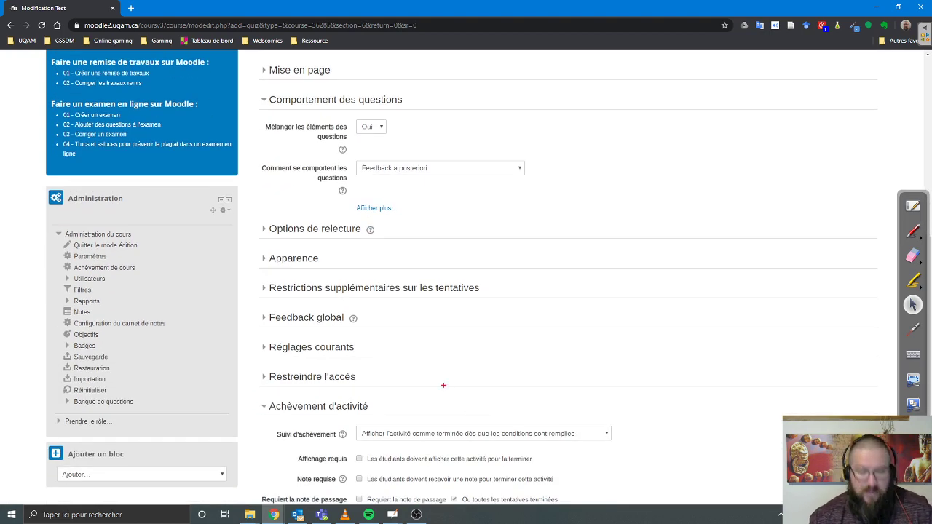
mouse_move(254, 115)
mouse_down()
mouse_move(389, 155)
mouse_move(430, 150)
mouse_up()
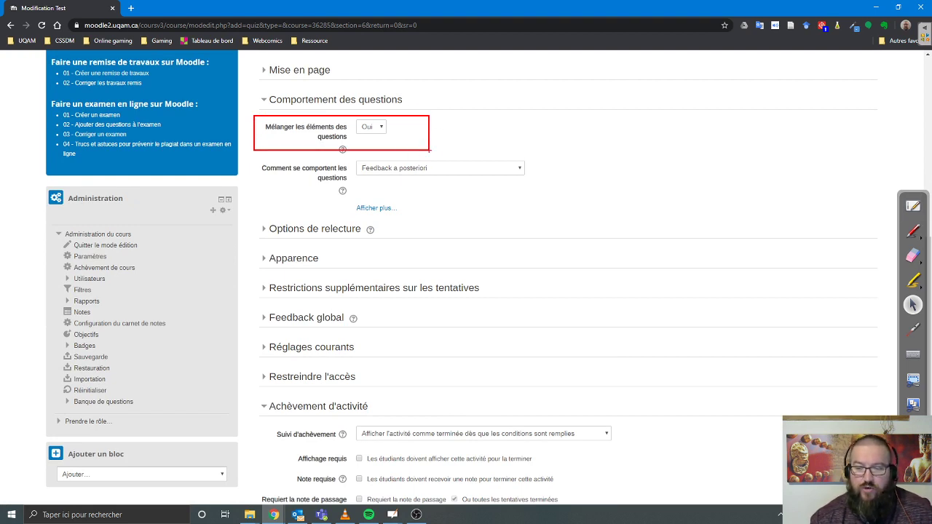
key(Escape)
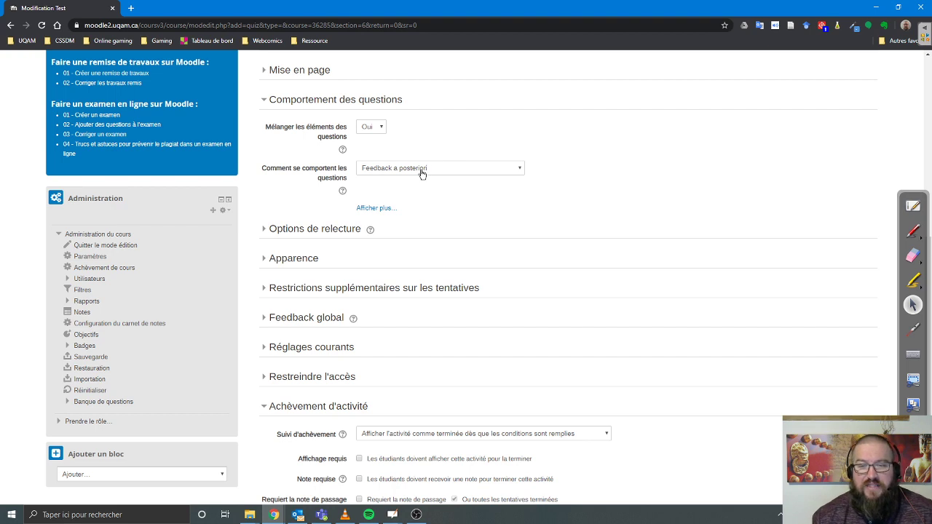
- Examine the Comment se comportent les questions choices, temporarily marking Feedback a posteriori and Feedback immédiat in red
click(520, 170)
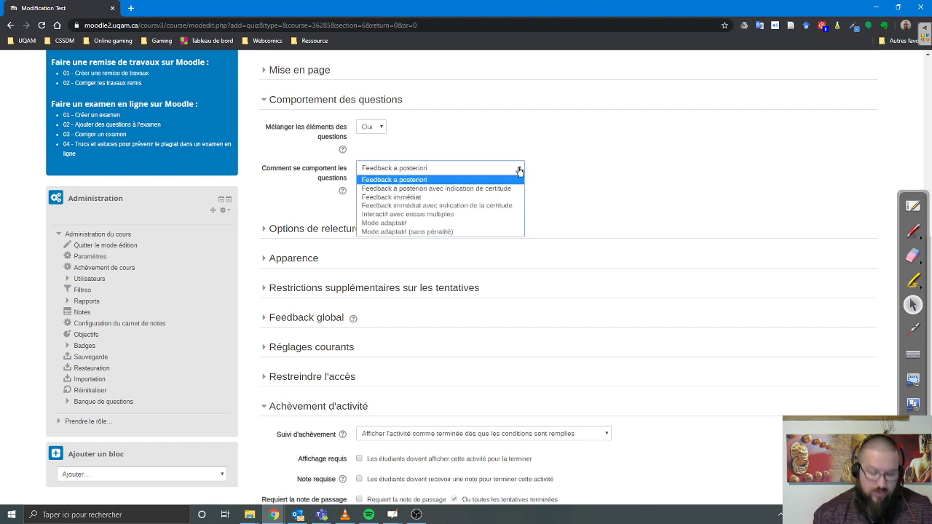
mouse_move(356, 175)
mouse_down()
mouse_move(387, 188)
mouse_move(525, 186)
mouse_up()
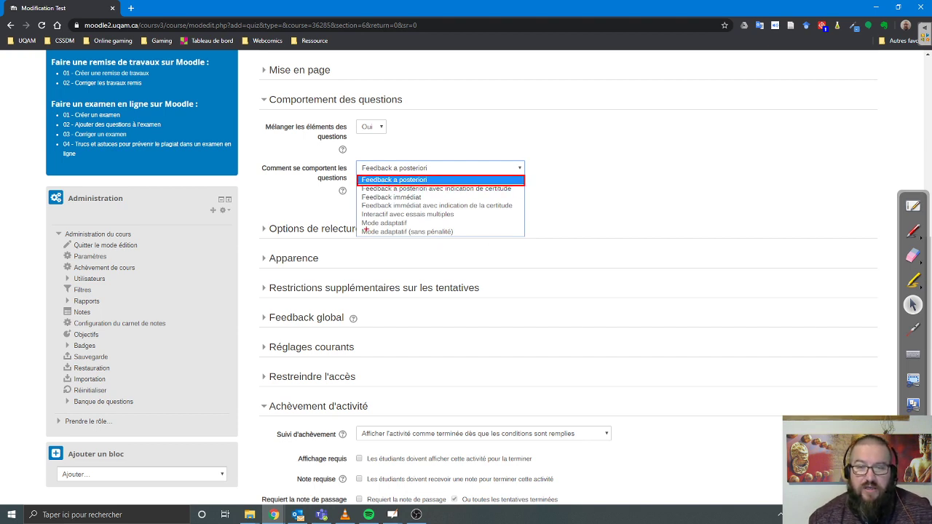
drag(355, 190, 525, 204)
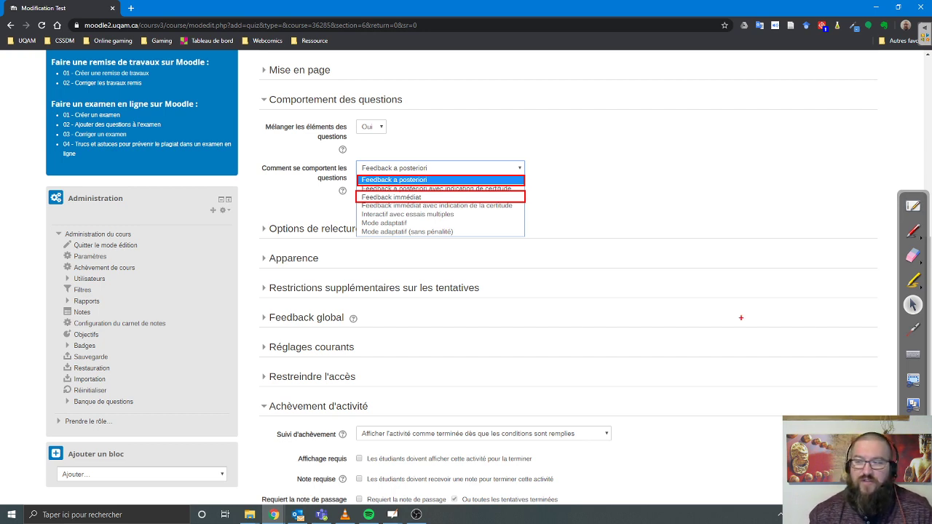
click(929, 315)
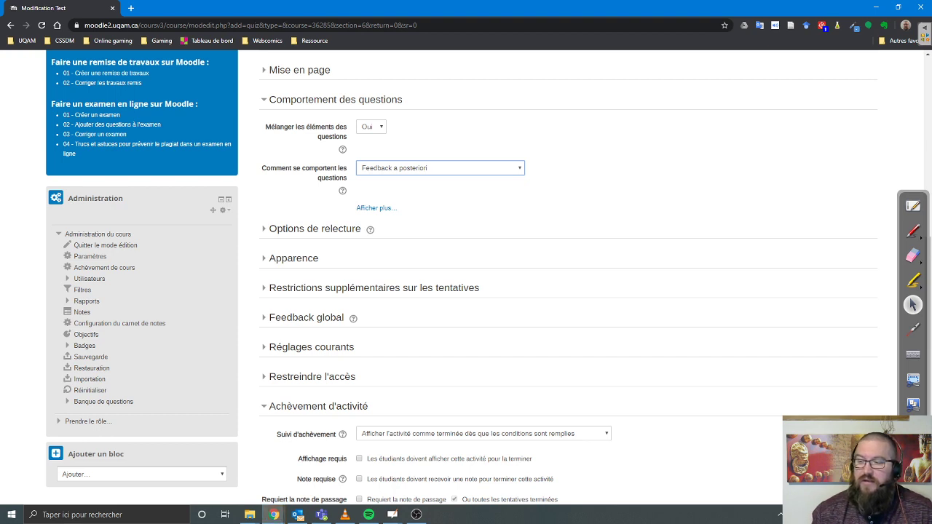
key(alt+Tab)
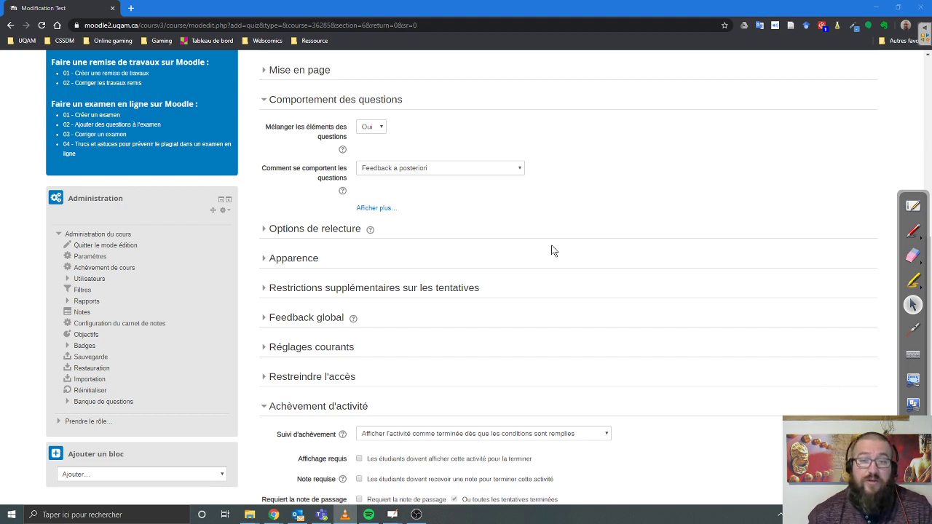
click(446, 167)
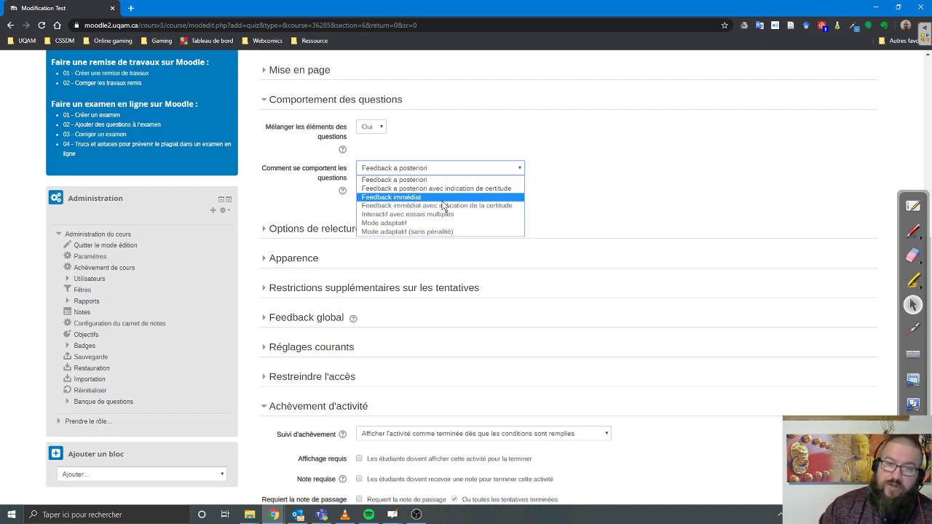
click(335, 207)
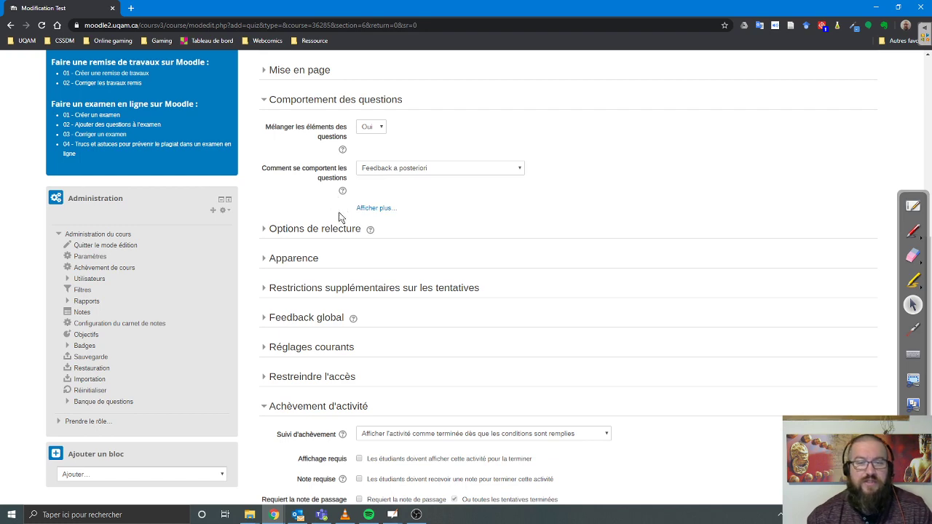
- Expand Options de relecture and set Comment se comportent les questions to Feedback immédiat
click(306, 230)
scroll(483, 232, down, 2)
scroll(480, 231, up, 1)
scroll(480, 231, up, 1)
click(416, 119)
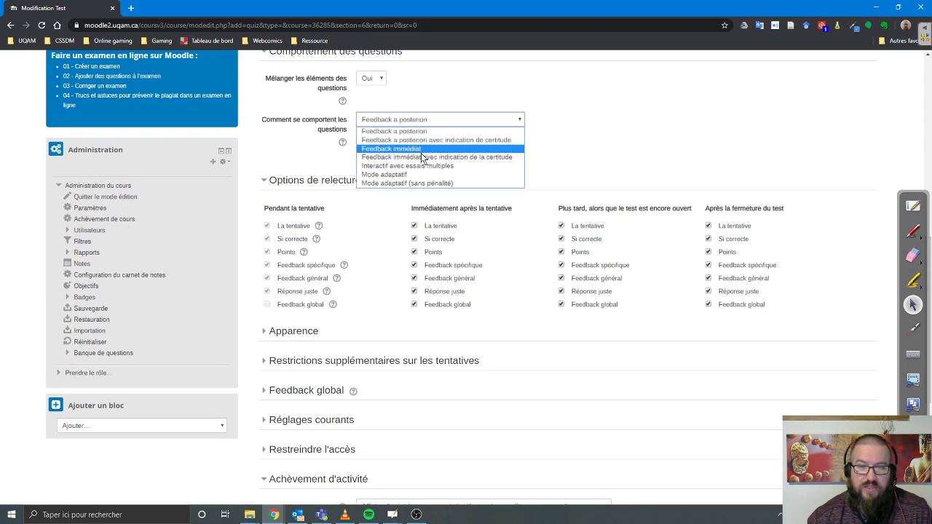
click(421, 149)
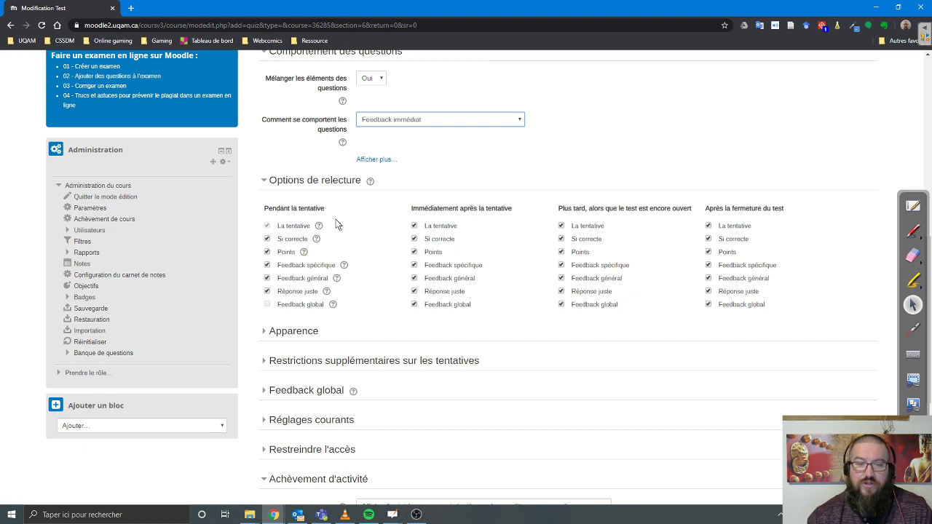
- Review the question behaviour choices, keep Feedback immédiat, and collapse the Options de relecture section
click(417, 129)
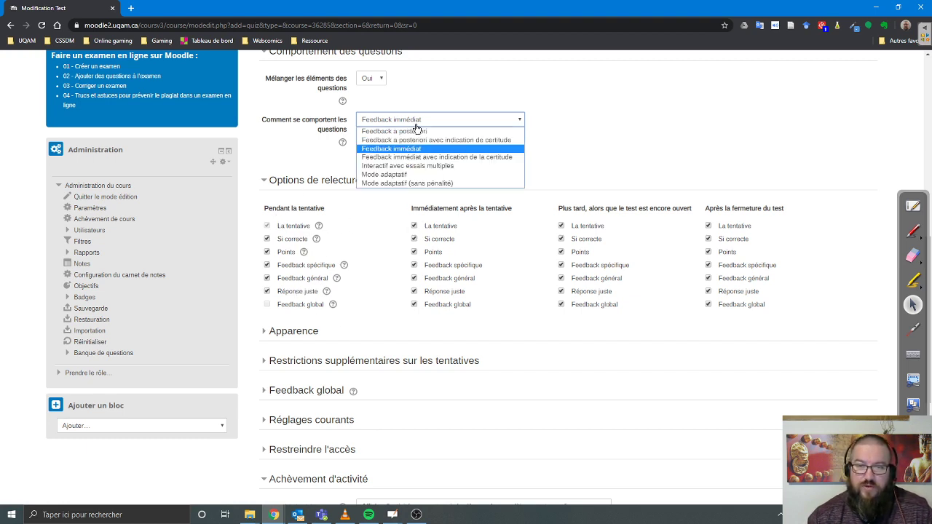
click(417, 127)
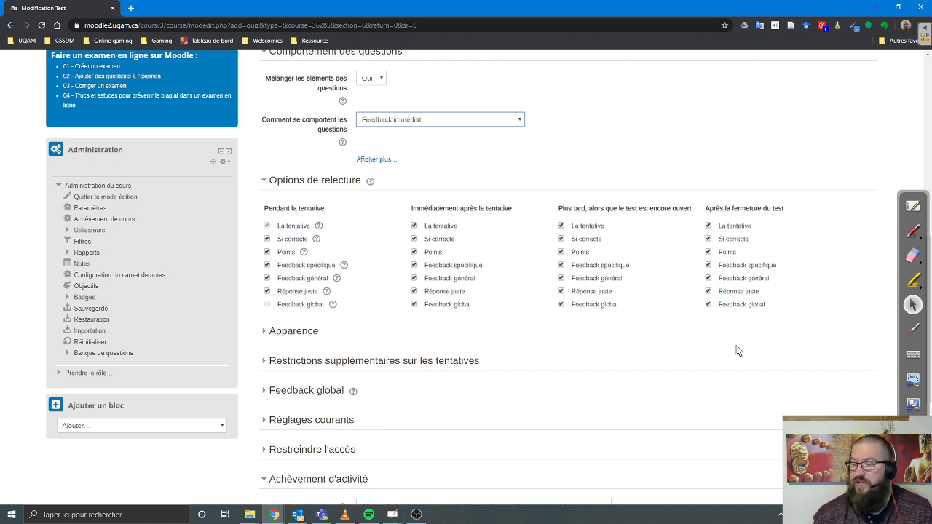
click(288, 182)
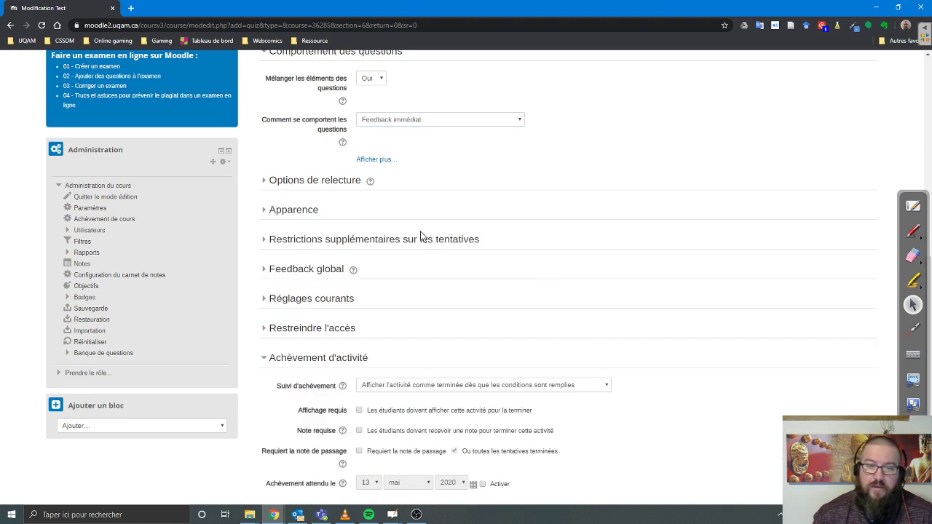
- Expand the Apparence section, examine Décimales dans les notes without changing it, and collapse the section
click(302, 212)
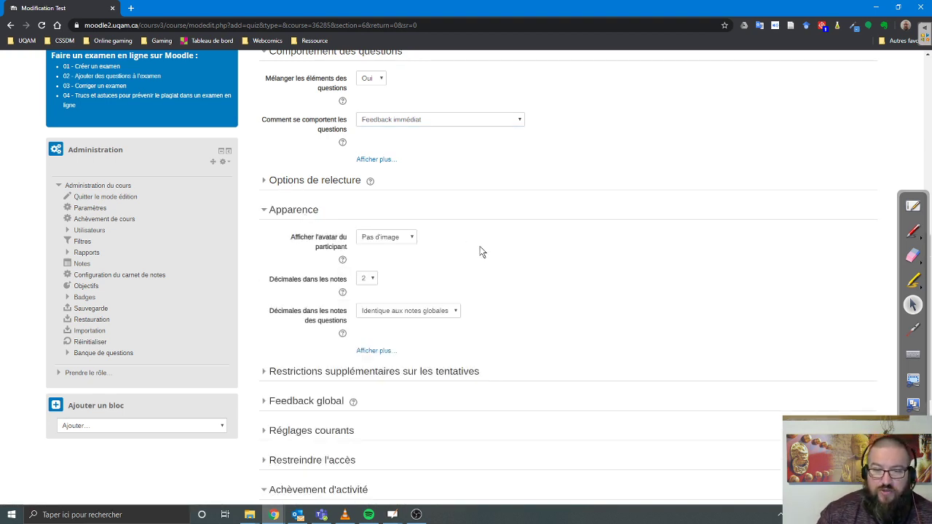
click(371, 280)
click(372, 282)
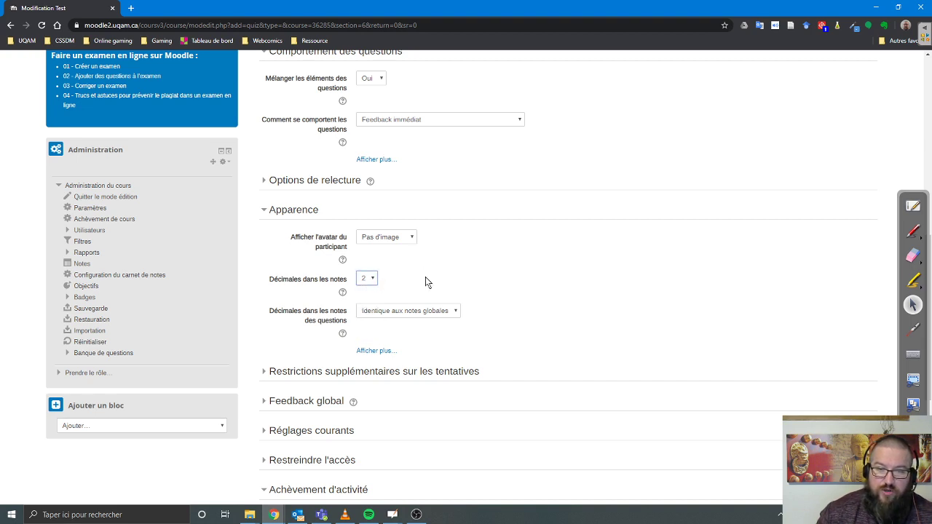
click(298, 210)
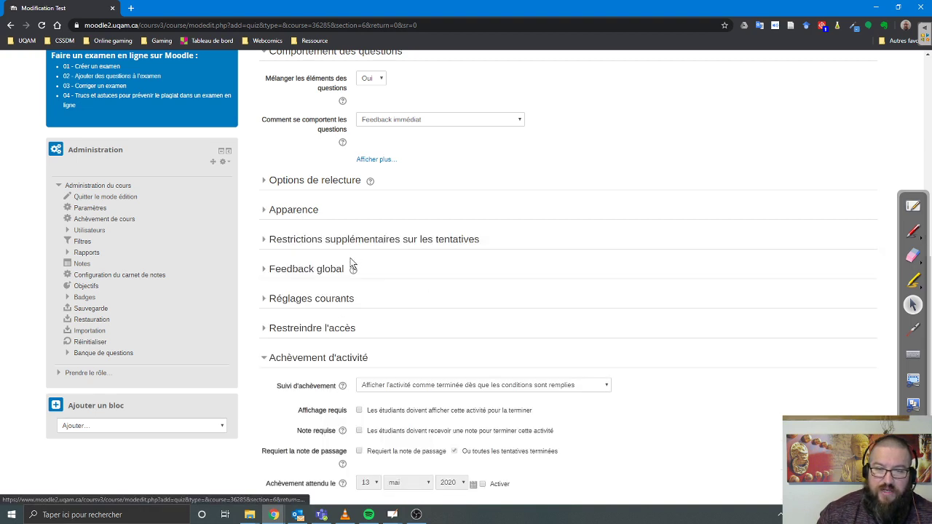
- Expand Restrictions supplémentaires sur les tentatives, box Nécessite une clef and both Délai imposé settings in red, and clear the annotations
click(405, 242)
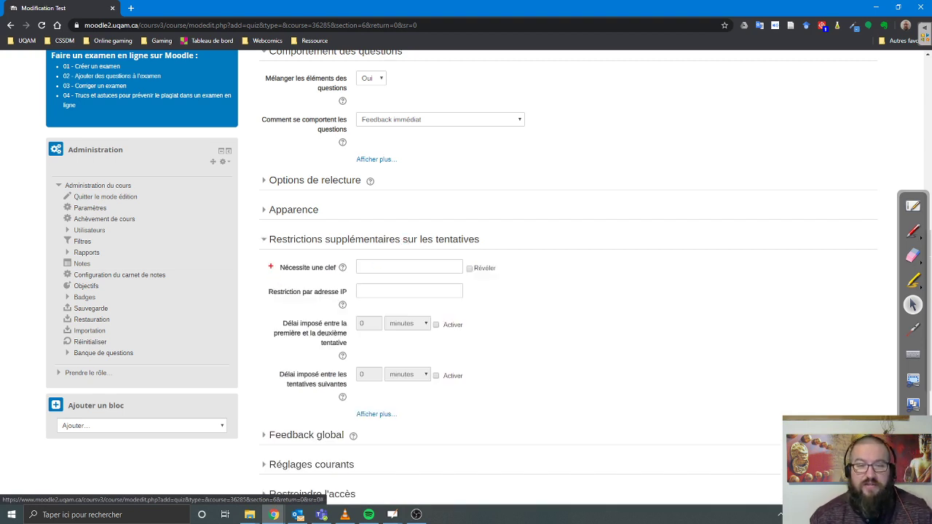
drag(265, 258, 518, 285)
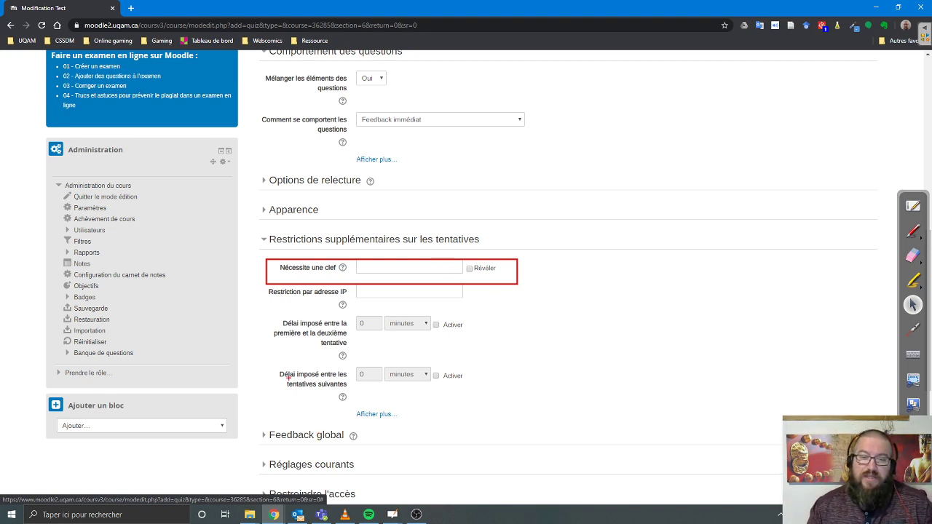
mouse_move(271, 362)
mouse_down()
mouse_move(357, 391)
mouse_move(490, 393)
mouse_up()
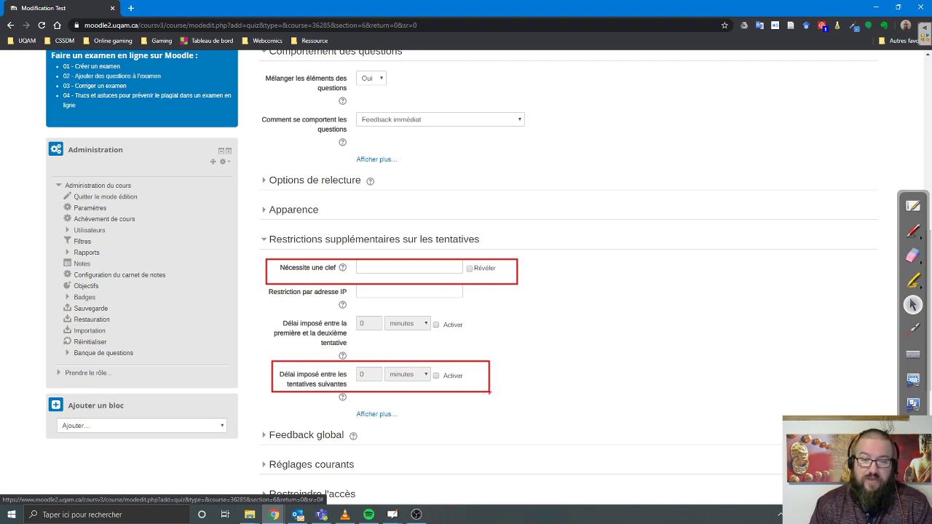
drag(268, 310, 489, 358)
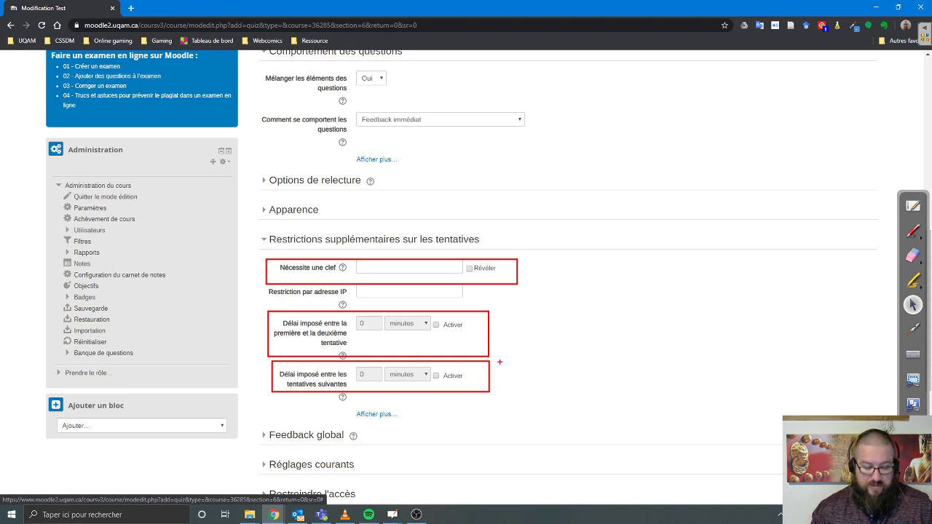
key(Escape)
- Expand the Feedback global section and set the editable Limite de note to 50
scroll(499, 367, down, 3)
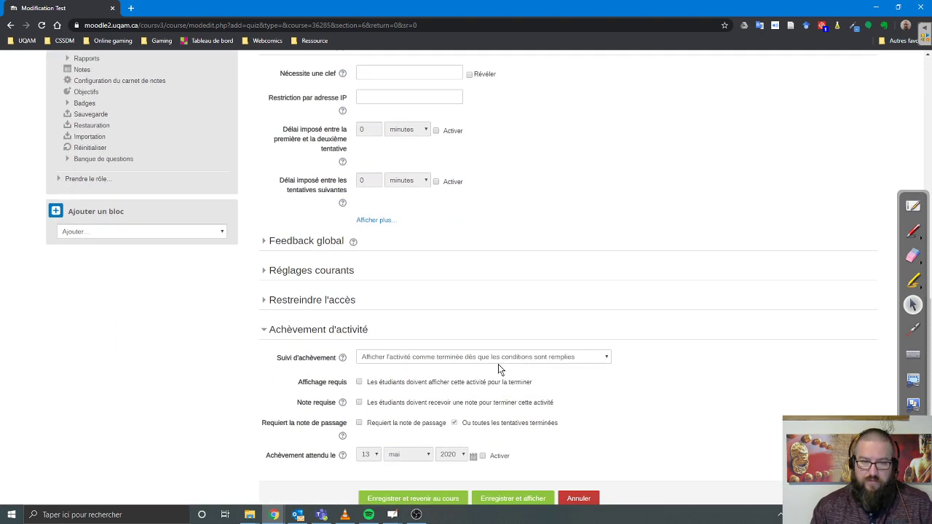
click(316, 242)
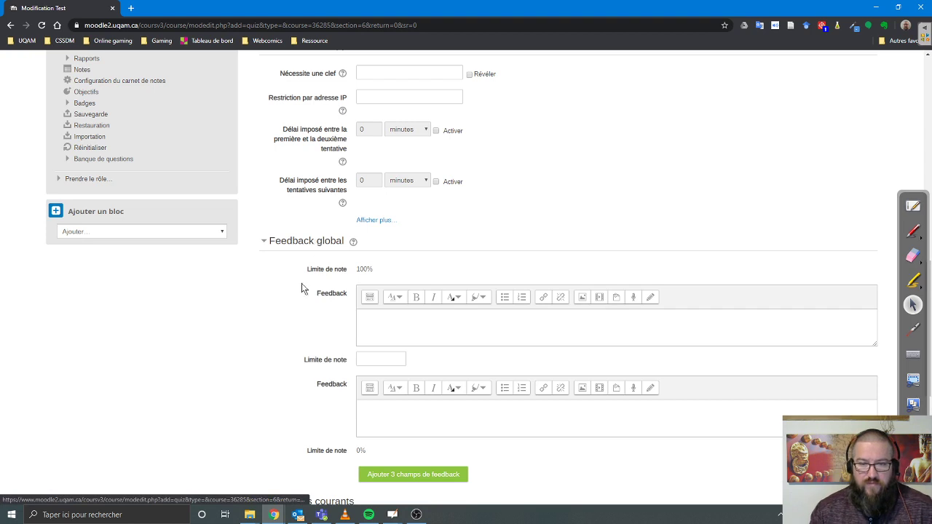
scroll(368, 258, down, 2)
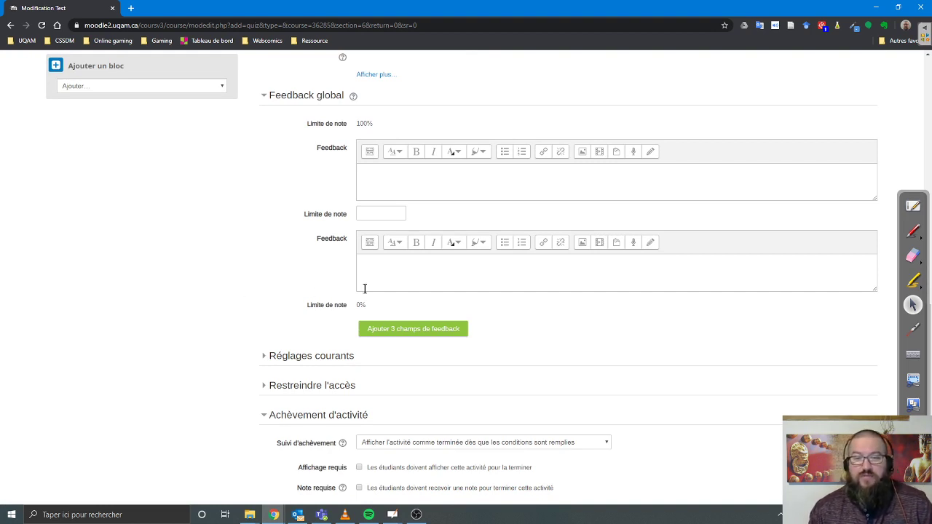
scroll(374, 269, up, 1)
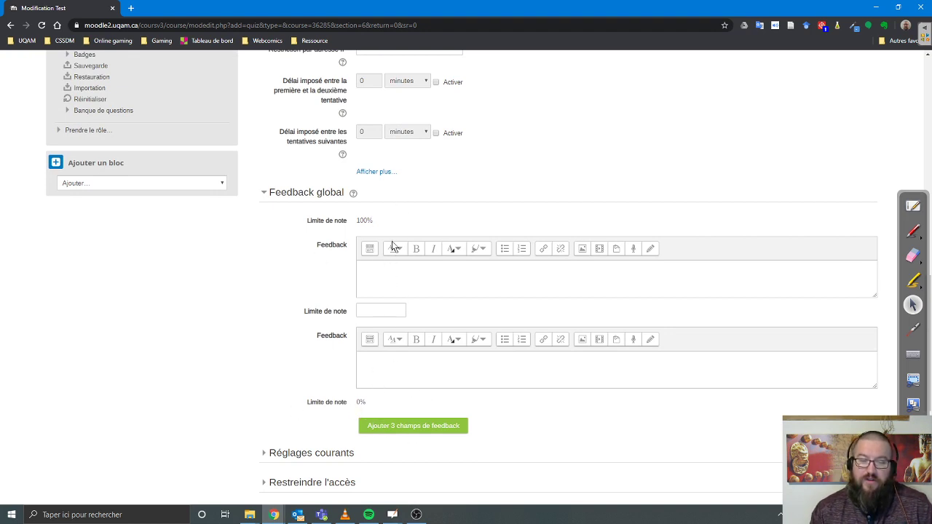
click(381, 312)
text(50)
click(420, 371)
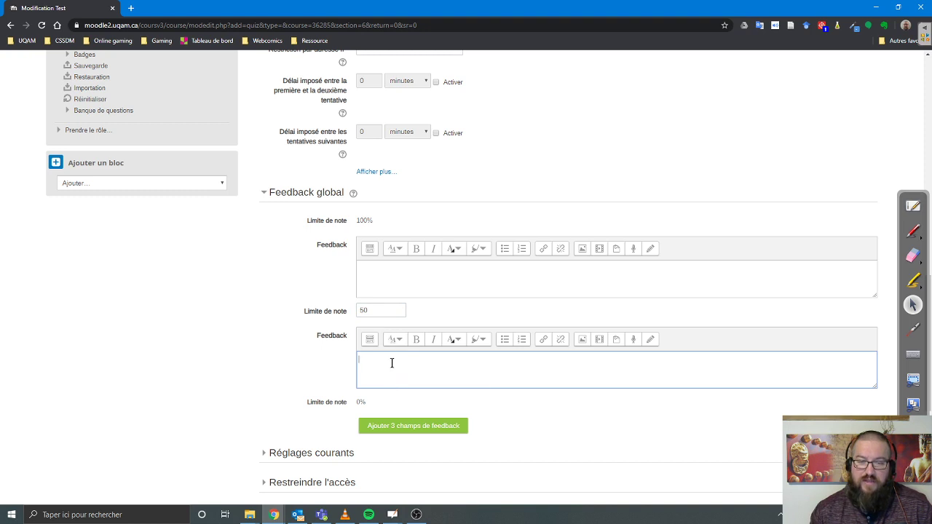
- Change the editable Limite de note to 80, leave the feedback texts empty, and collapse Feedback global
click(340, 313)
key(BackSpace)
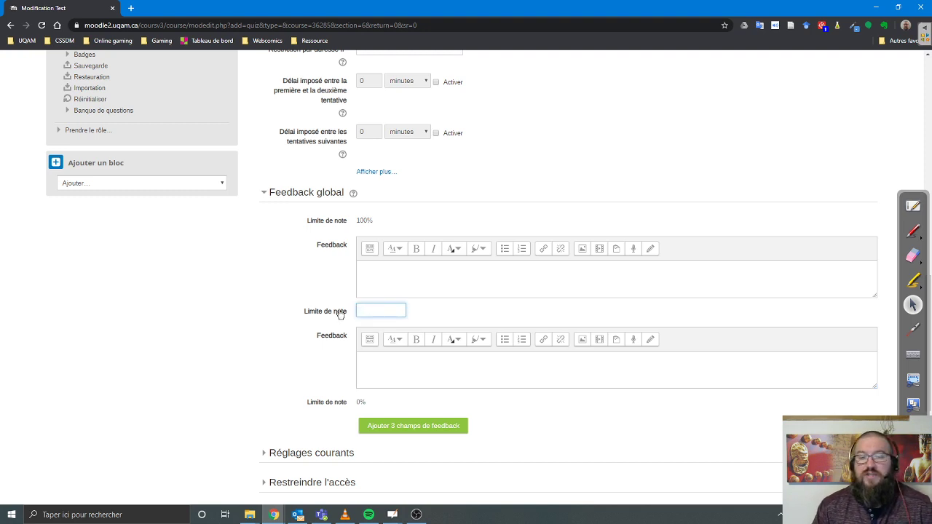
text(80)
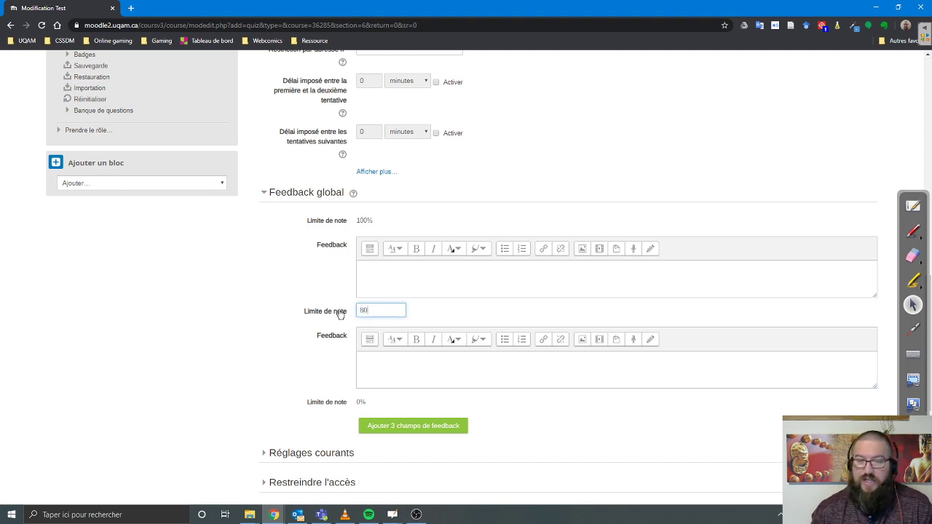
click(417, 286)
click(424, 371)
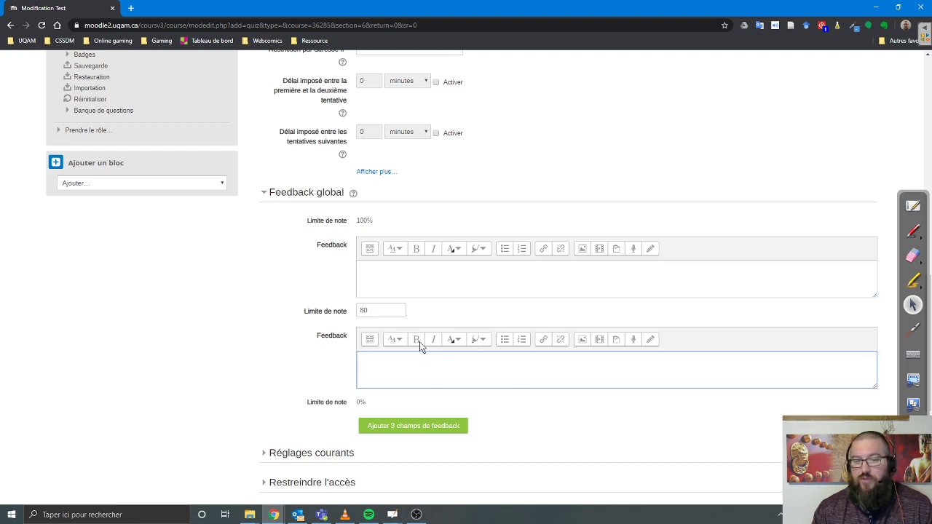
click(263, 193)
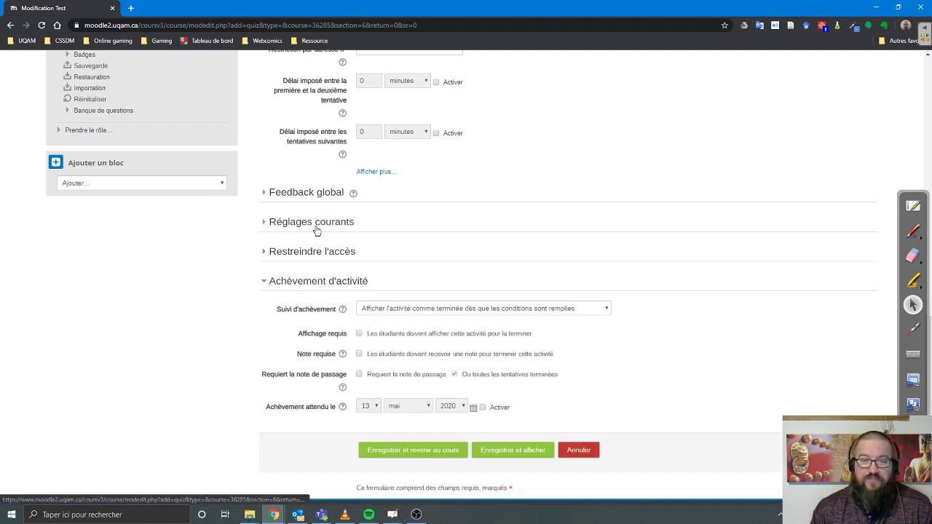
- Expand Restreindre l'accès, examine the available restriction types, and cancel without adding a restriction
click(309, 227)
click(309, 226)
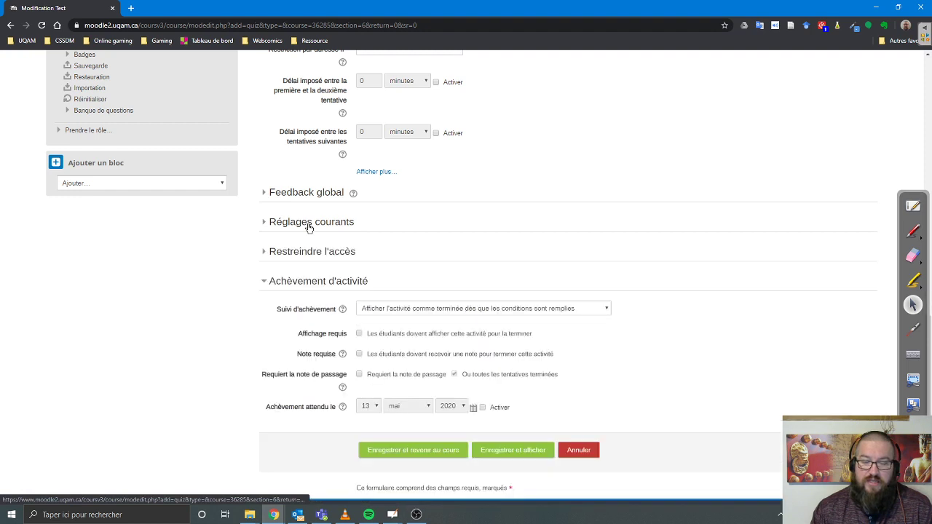
click(303, 254)
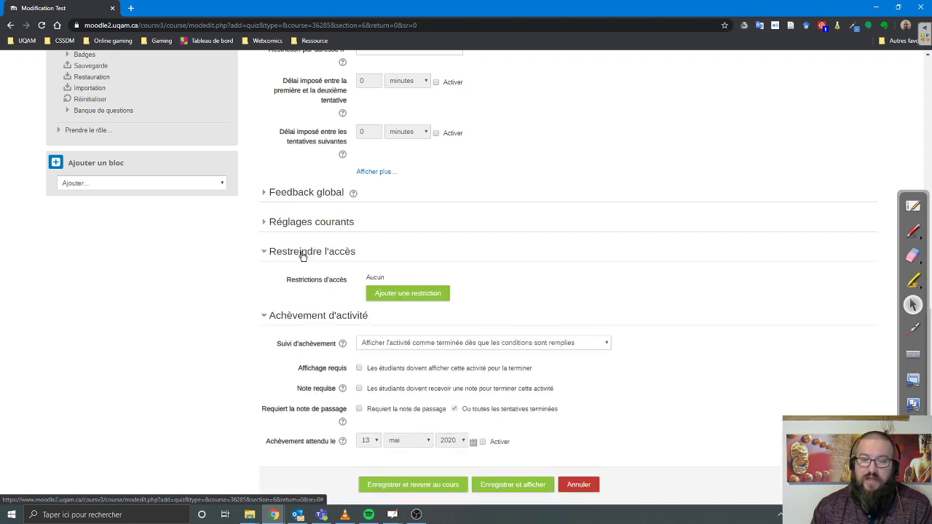
click(409, 299)
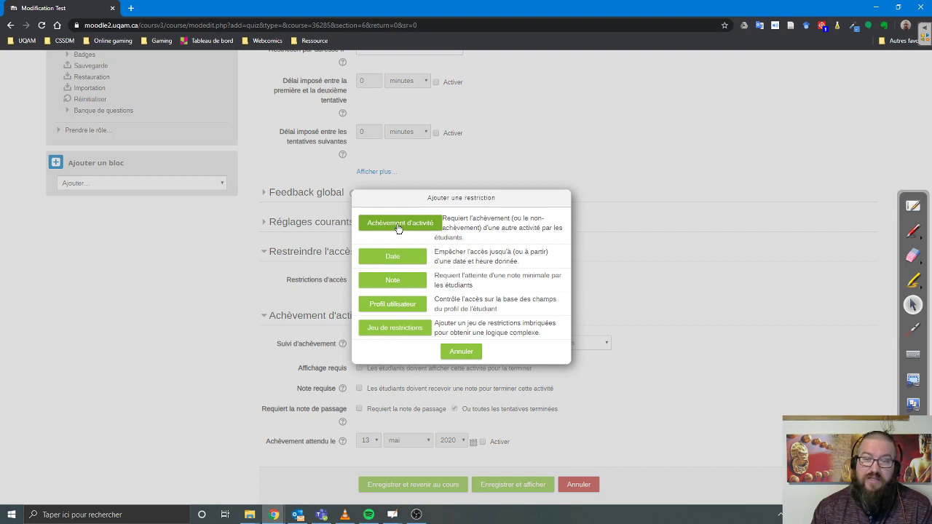
click(473, 355)
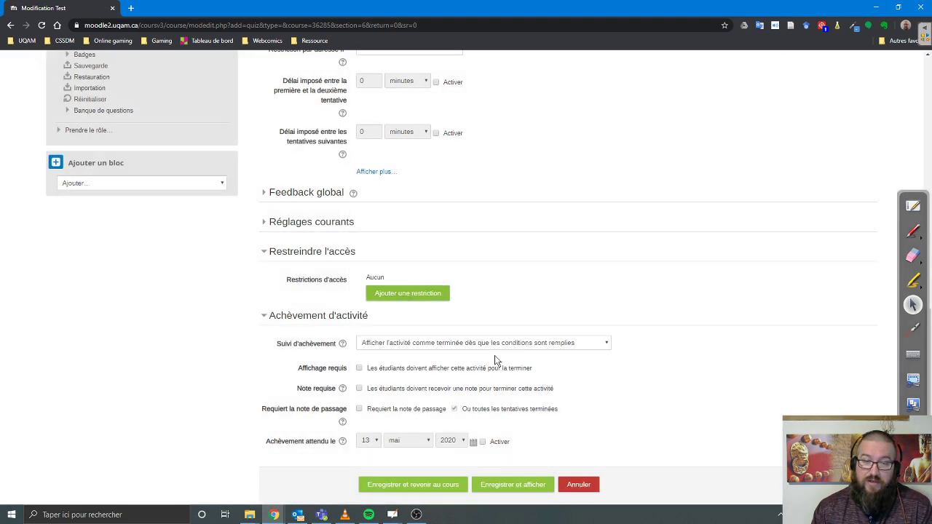
scroll(335, 335, down, 1)
scroll(336, 330, down, 1)
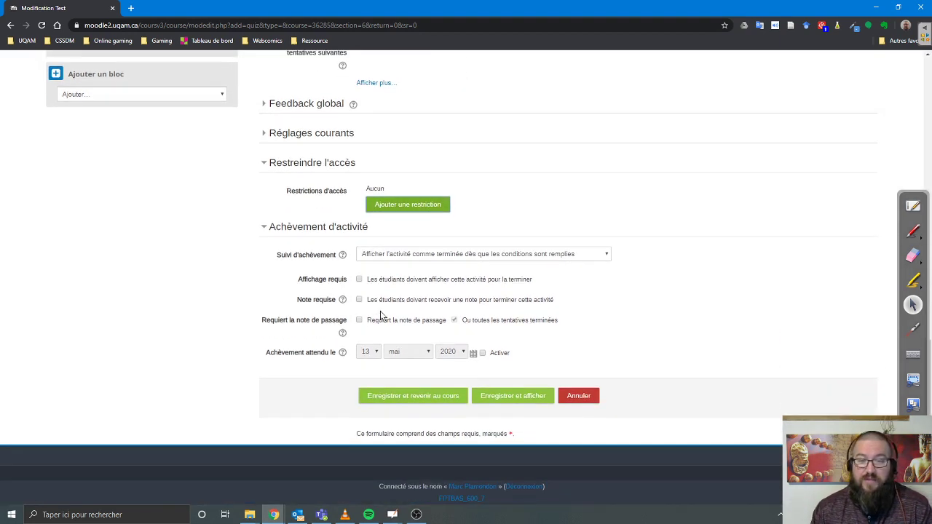
drag(354, 276, 508, 332)
drag(562, 271, 553, 274)
key(ctrl+z)
key(ctrl+z)
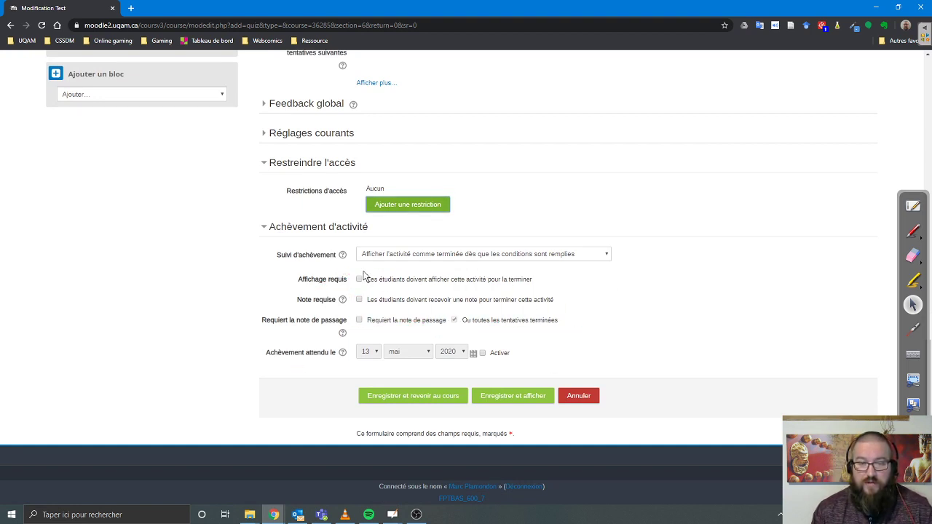
- Highlight the Achèvement d'activité conditions with red boxes and check marks, and enable Requiert la note de passage
mouse_move(349, 271)
mouse_down()
mouse_move(551, 339)
mouse_move(596, 329)
mouse_up()
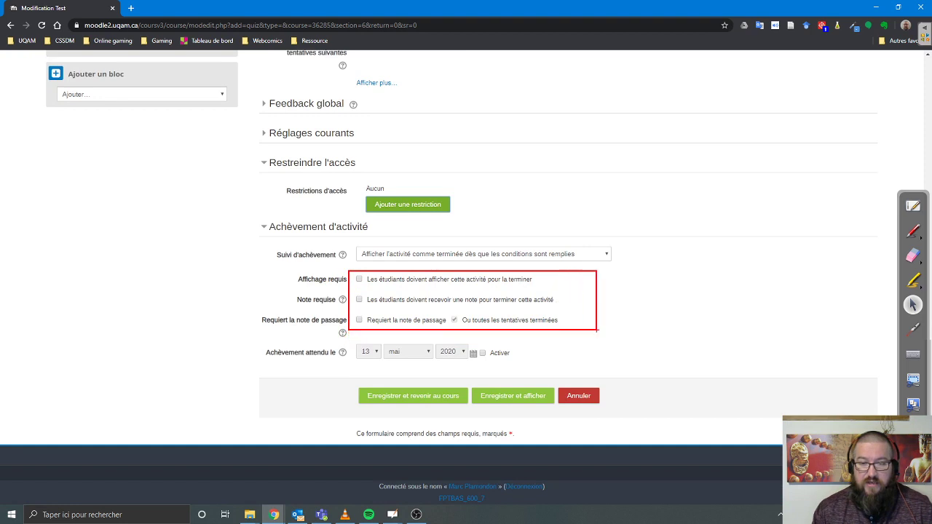
drag(357, 277, 365, 274)
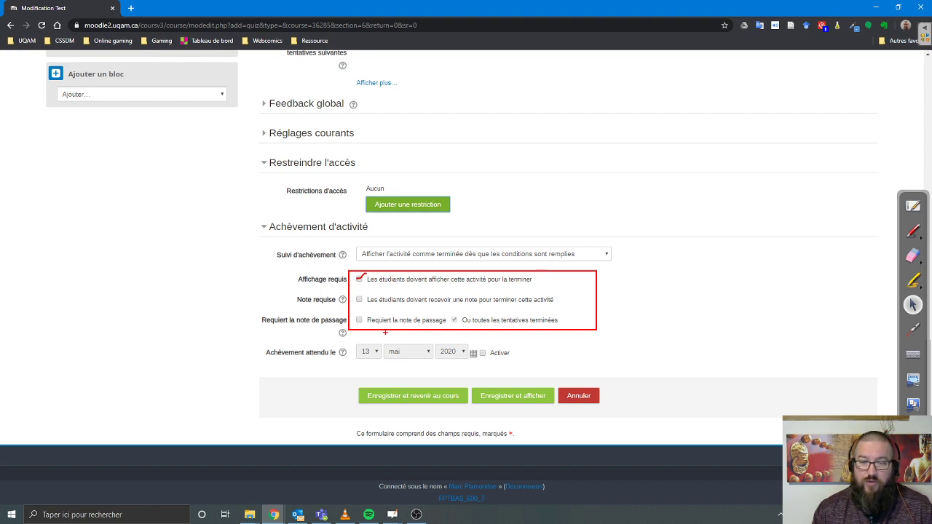
drag(358, 298, 369, 292)
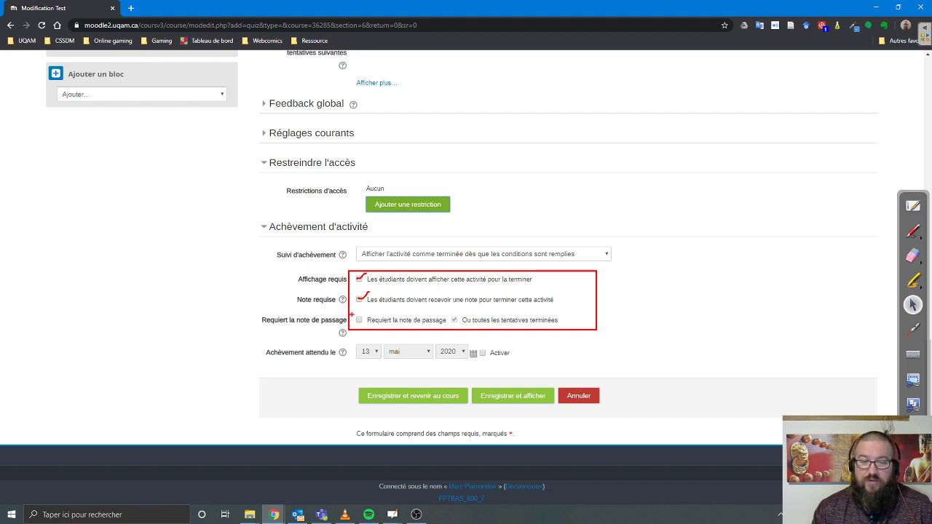
mouse_move(354, 313)
mouse_down()
mouse_move(355, 322)
mouse_move(565, 325)
mouse_up()
drag(448, 311, 452, 332)
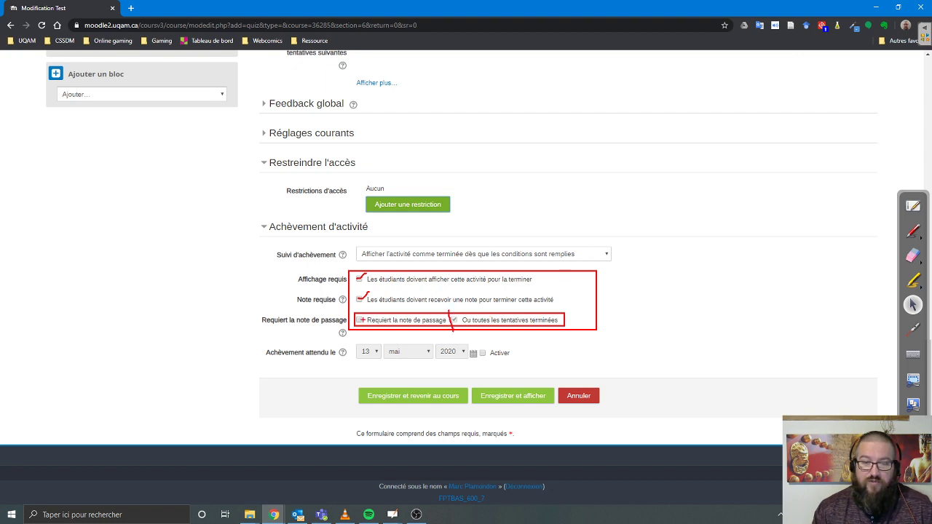
click(359, 320)
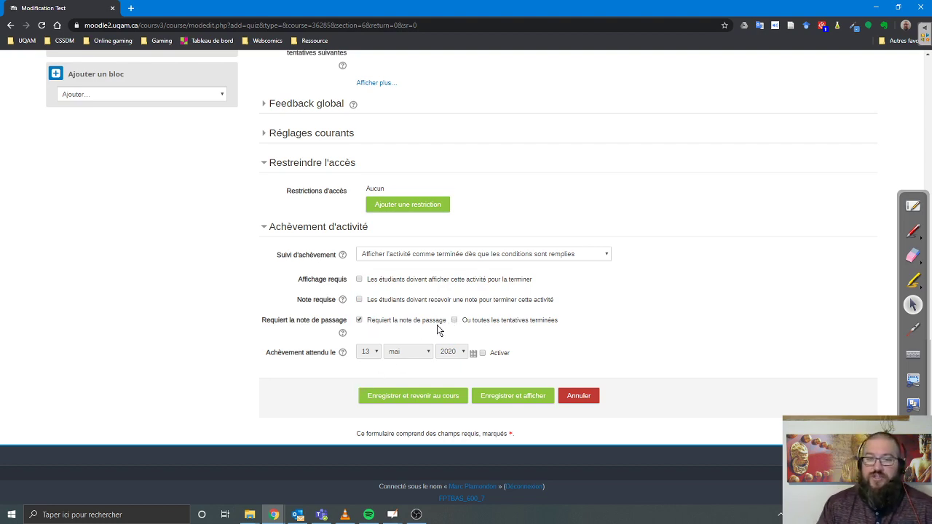
- Collapse Restrictions supplémentaires sur les tentatives, Restreindre l'accès and Comportement des questions, and expand the Note section
scroll(436, 329, up, 5)
scroll(360, 301, down, 1)
click(291, 200)
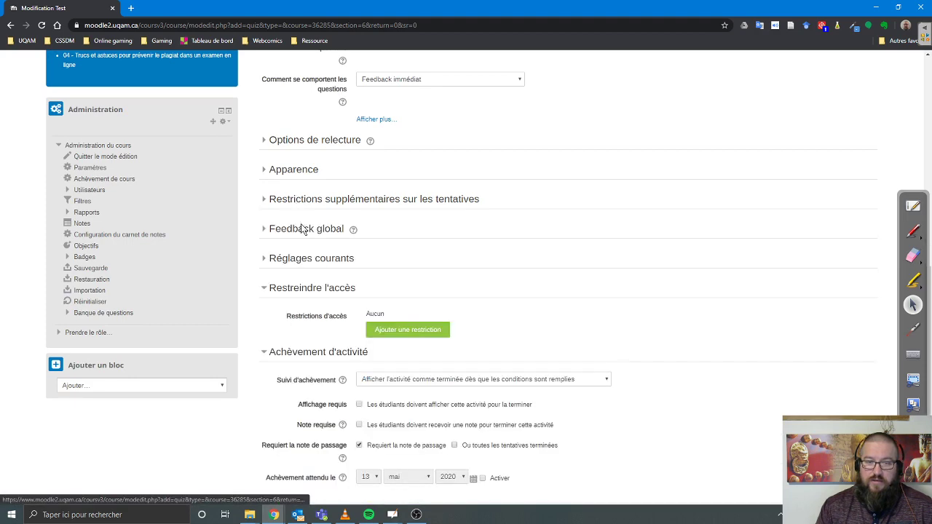
click(299, 290)
scroll(301, 188, up, 4)
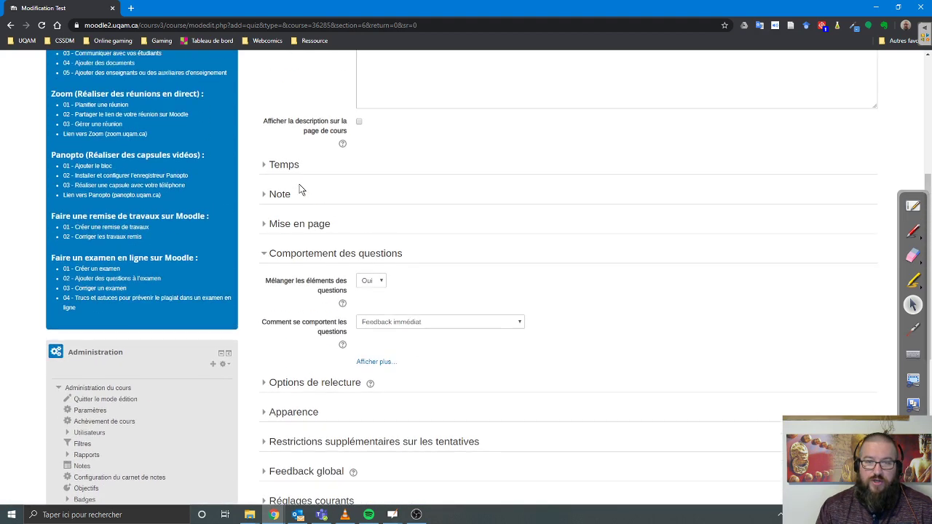
click(290, 251)
click(280, 194)
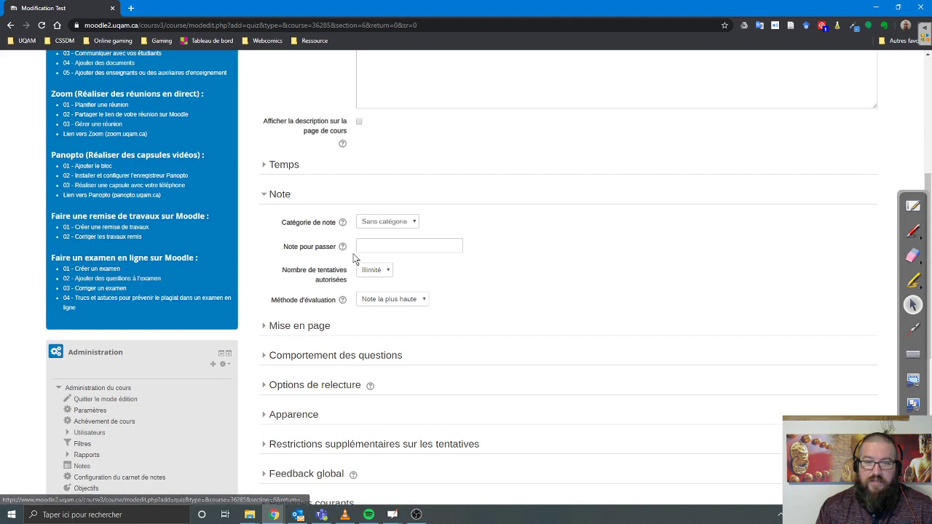
- Highlight Note pour passer with a red box, set it to 6, and enable Ou toutes les tentatives terminées under Achèvement d'activité
mouse_move(279, 237)
mouse_down()
mouse_move(294, 251)
mouse_move(502, 259)
mouse_up()
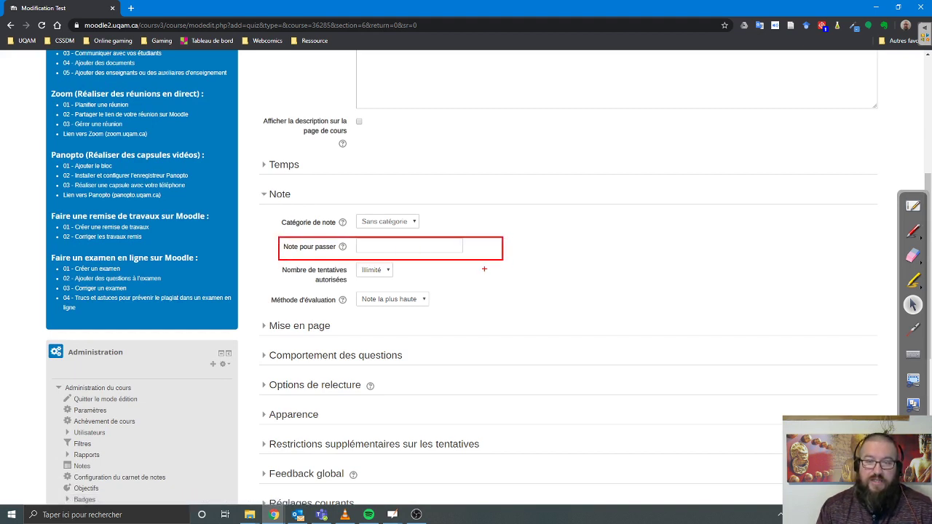
click(387, 249)
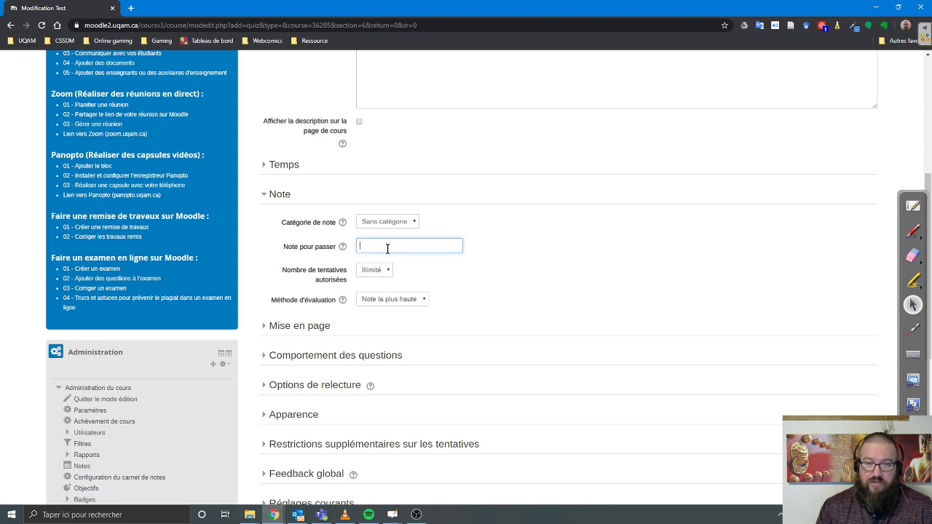
text(6)
scroll(423, 374, down, 5)
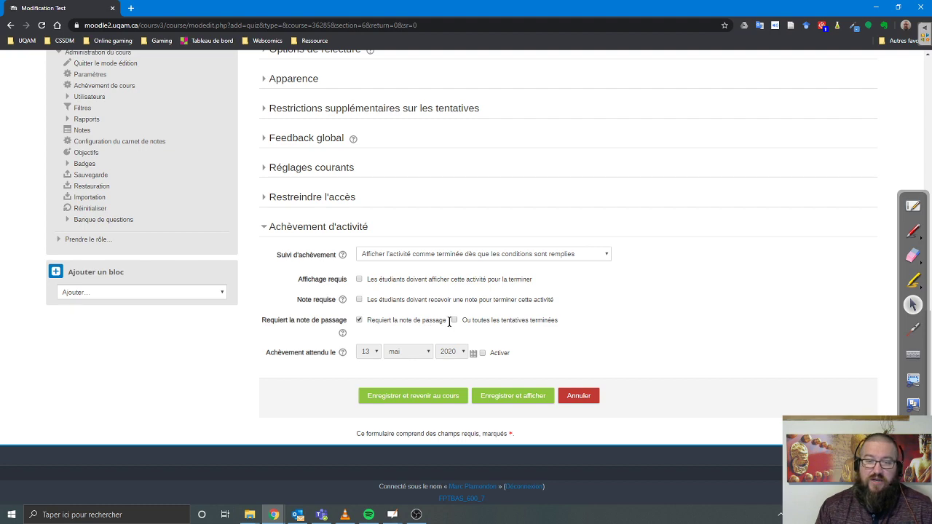
click(454, 321)
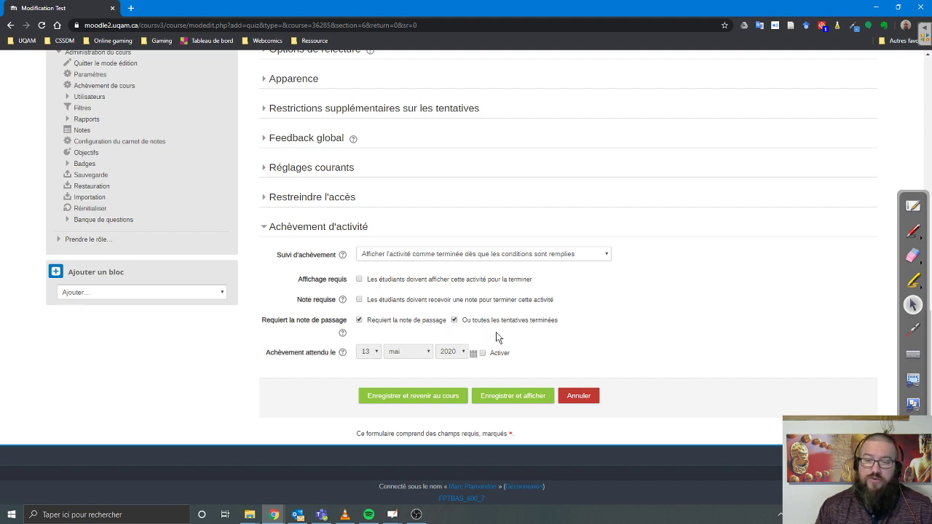
- Highlight Nombre de tentatives autorisées in the Note section with a red box and set it to 5
scroll(289, 302, up, 5)
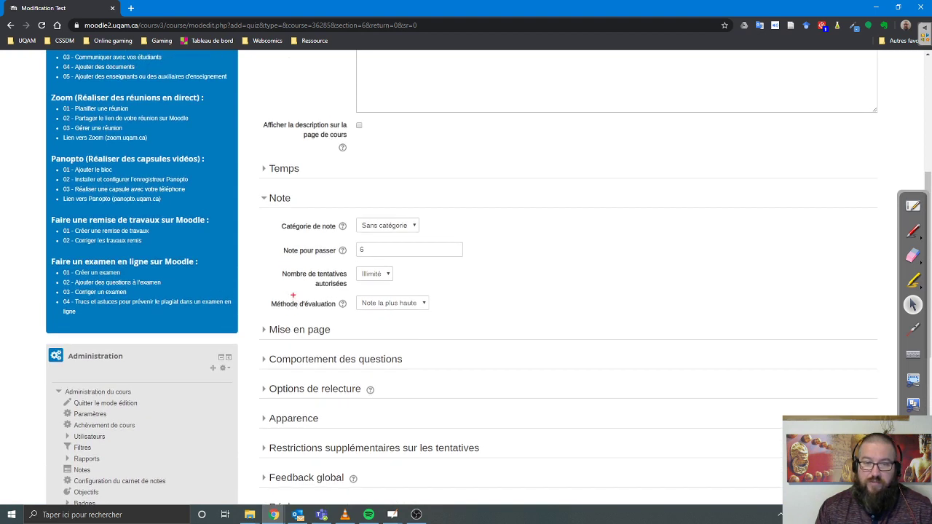
drag(276, 262, 419, 292)
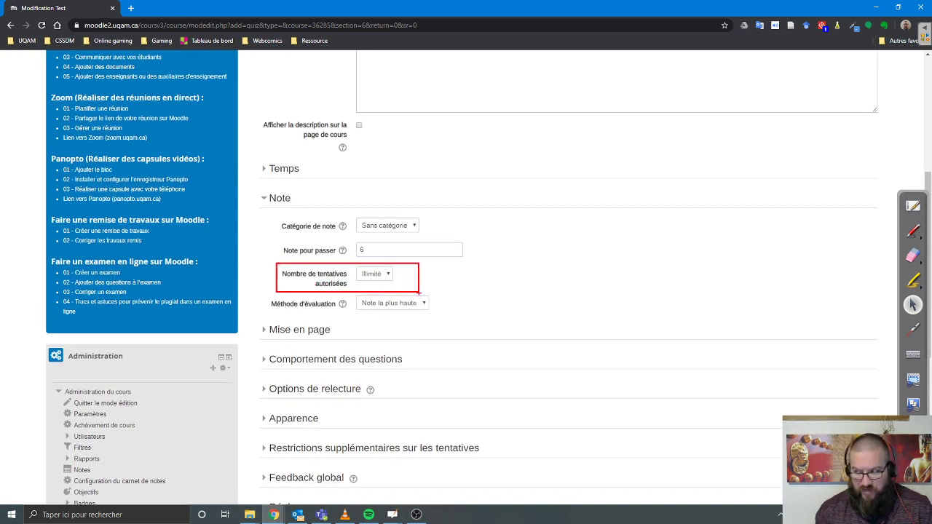
click(388, 274)
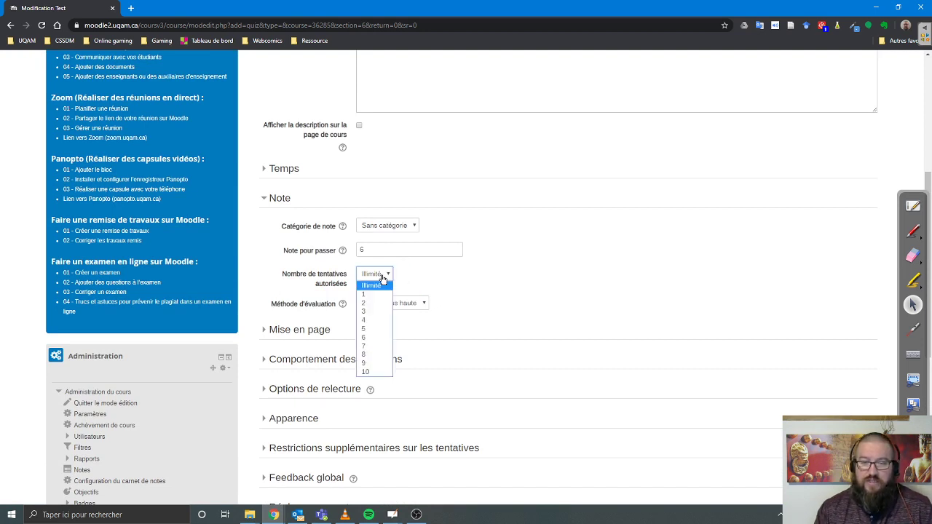
click(373, 332)
click(383, 281)
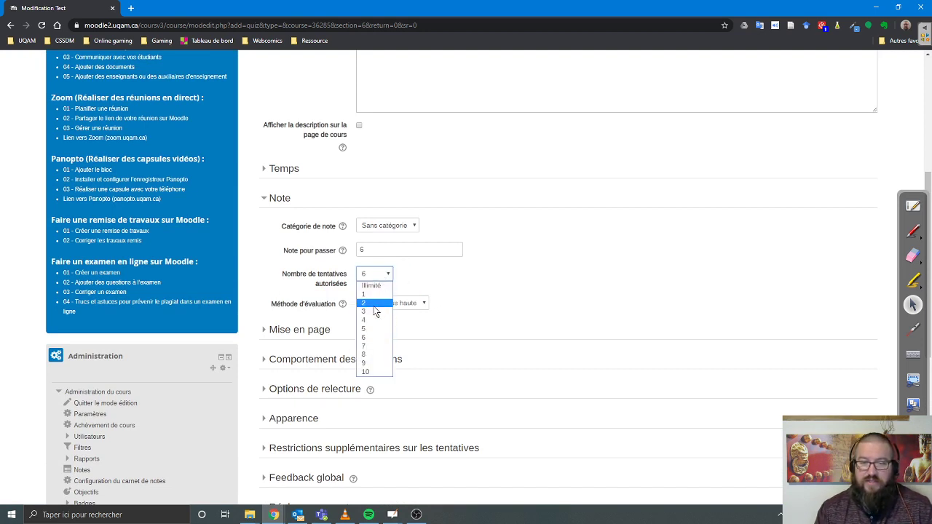
click(375, 327)
- Collapse the Note section and clear the quiz's Nom field in Généraux
scroll(482, 353, down, 5)
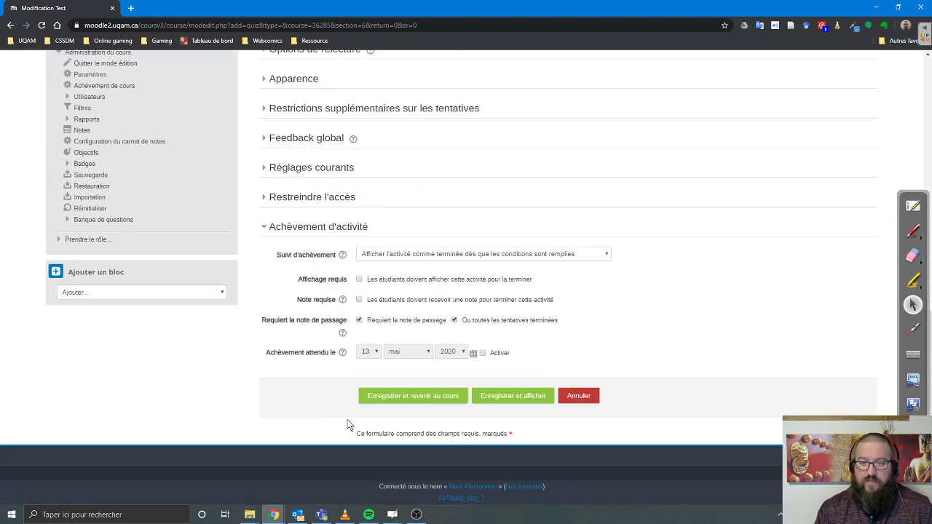
scroll(311, 375, up, 10)
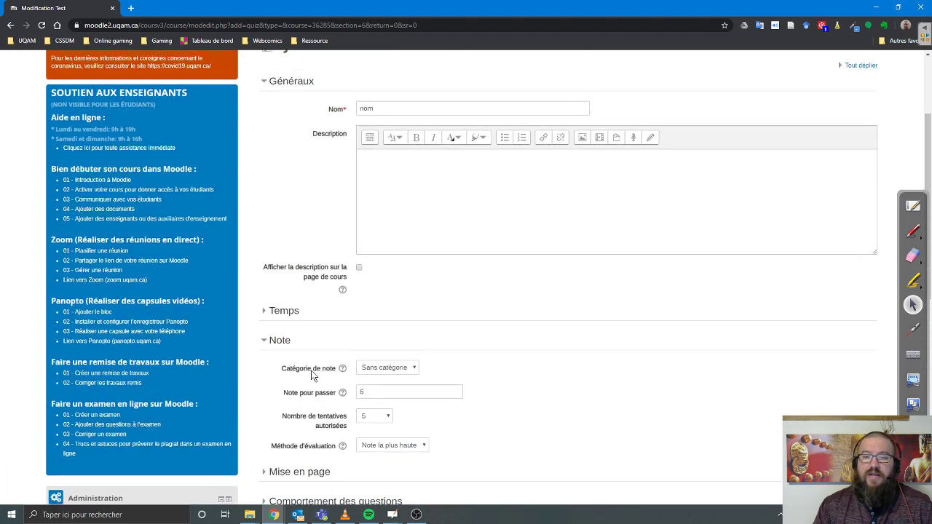
click(269, 345)
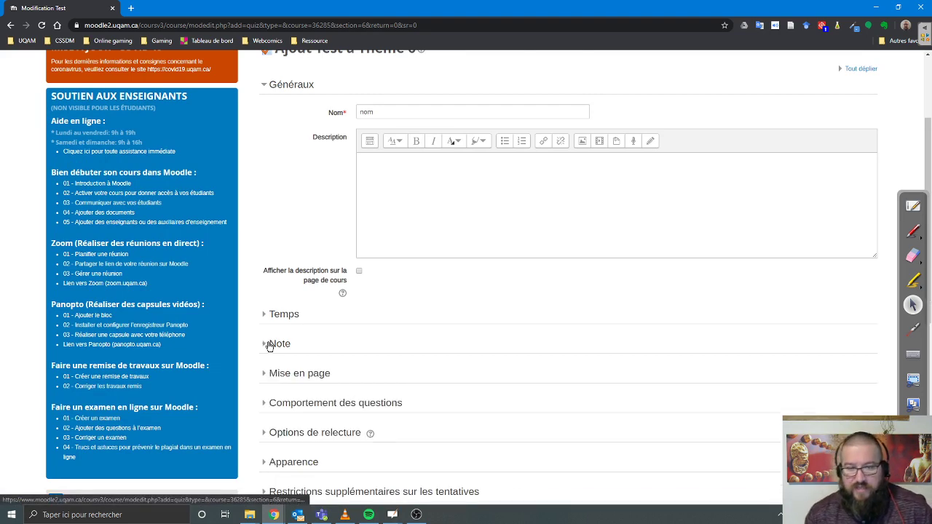
scroll(268, 343, up, 2)
double_click(377, 245)
key(BackSpace)
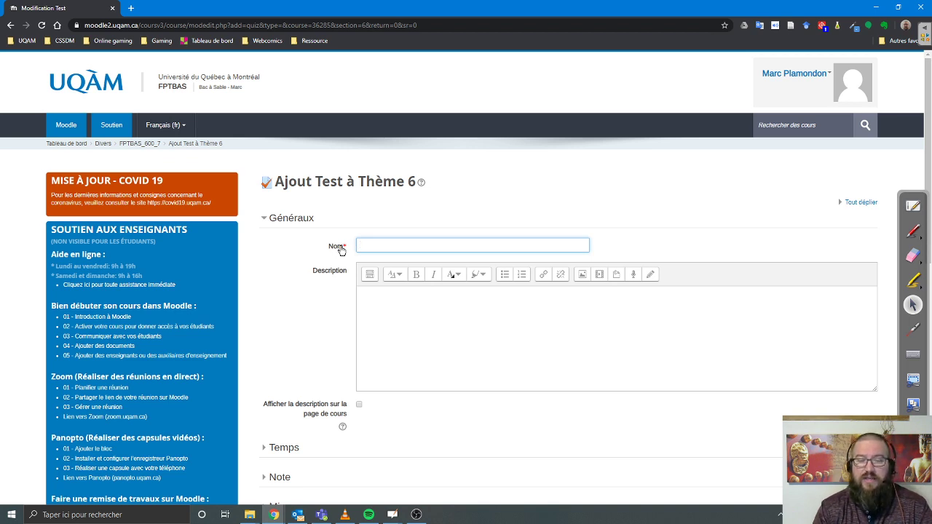
- Switch to the OpenBoard whiteboard and advance to the Médiagraphie page
click(915, 208)
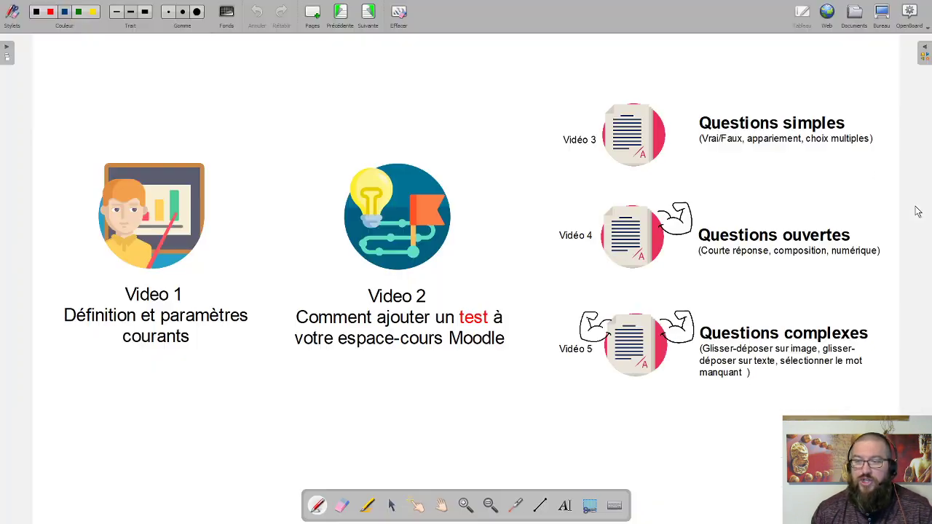
click(364, 16)
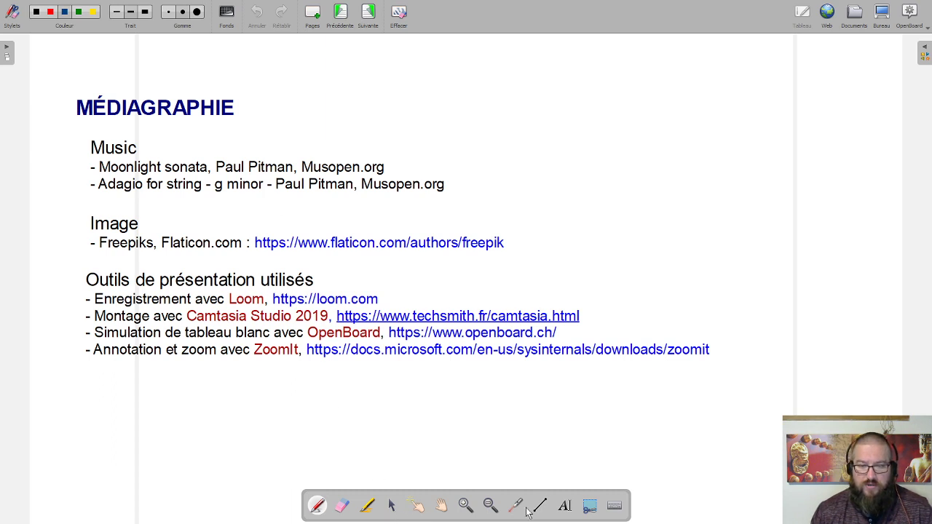
- Replace Loom with "Open Broadcaster Studio" as the recording tool under Outils de présentation utilisés
click(565, 506)
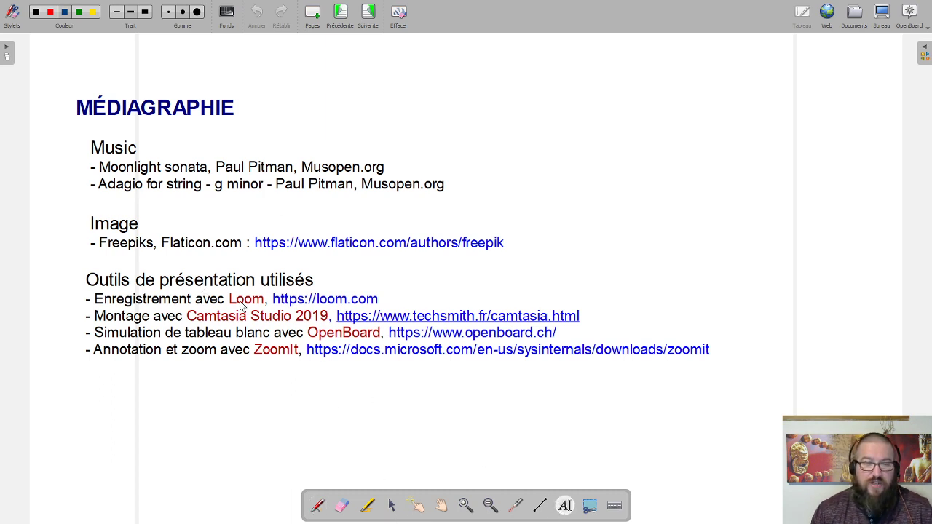
double_click(241, 305)
text(Open)
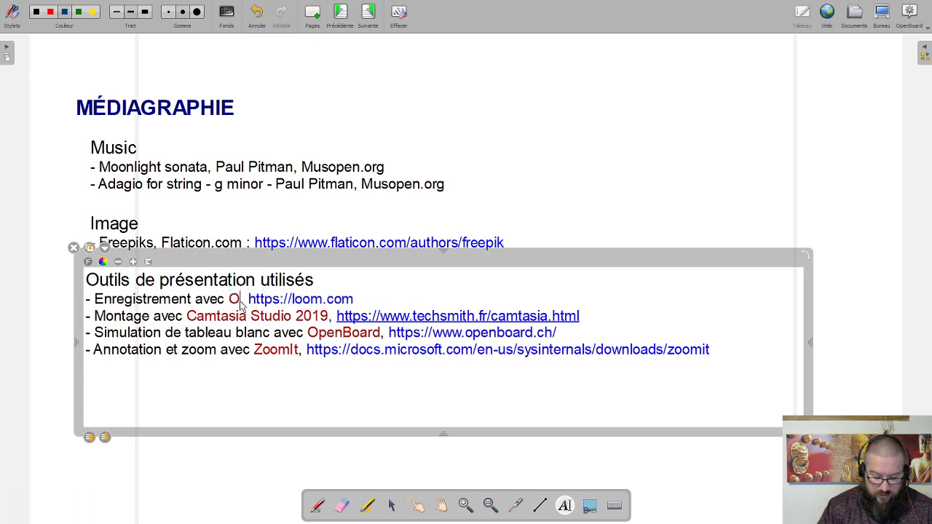
text( braster)
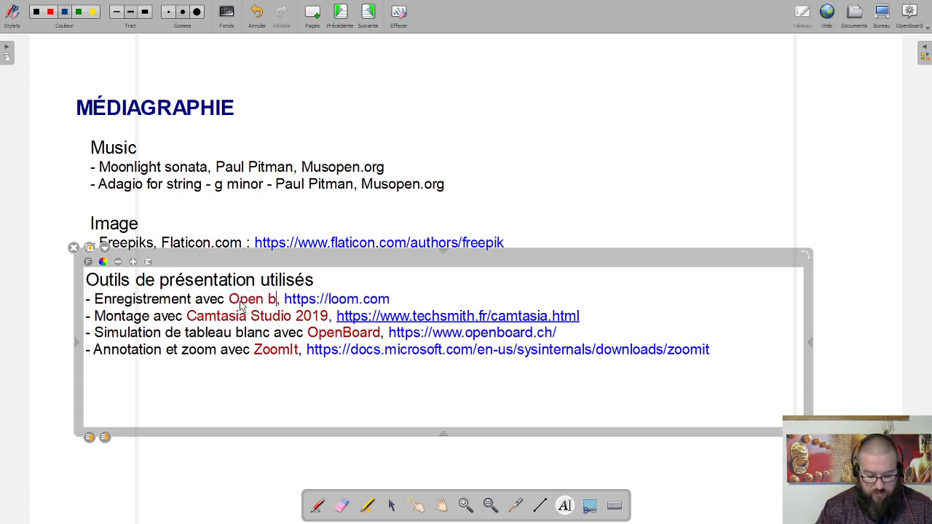
key(BackSpace)
key(BackSpace)
key(BackSpace)
key(BackSpace)
key(BackSpace)
key(BackSpace)
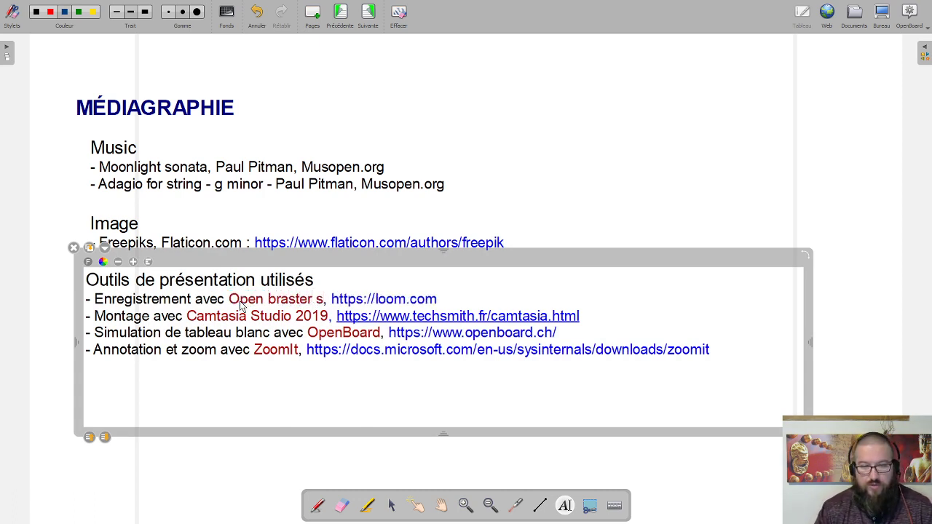
key(BackSpace)
key(BackSpace)
text(Broad)
text(caster St)
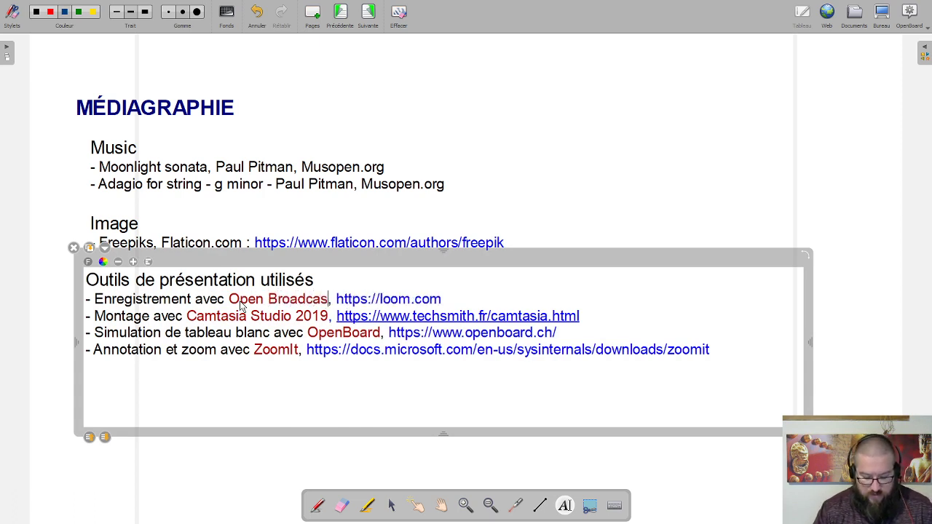
text(udio)
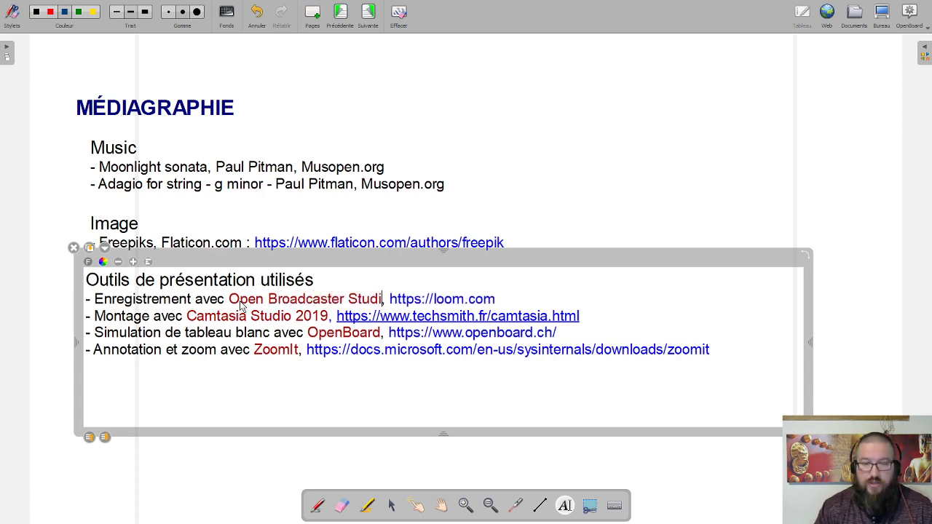
key(ctrl+Right)
key(ctrl+Right)
key(ctrl+Right)
key(ctrl+shift+Right)
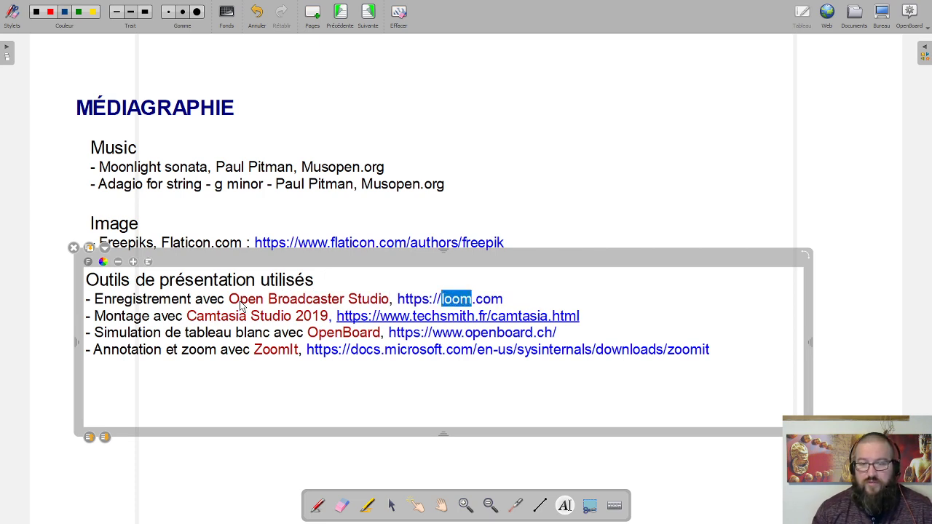
text(obsproject)
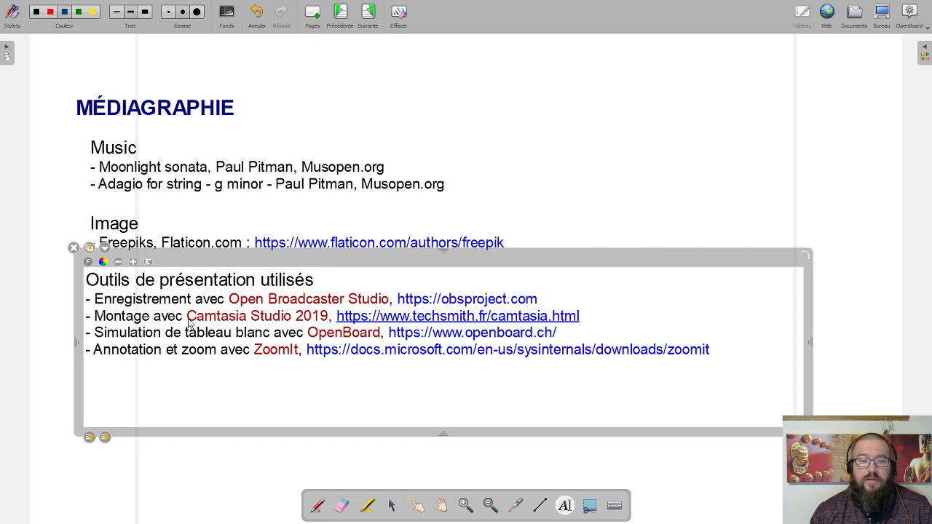
click(433, 469)
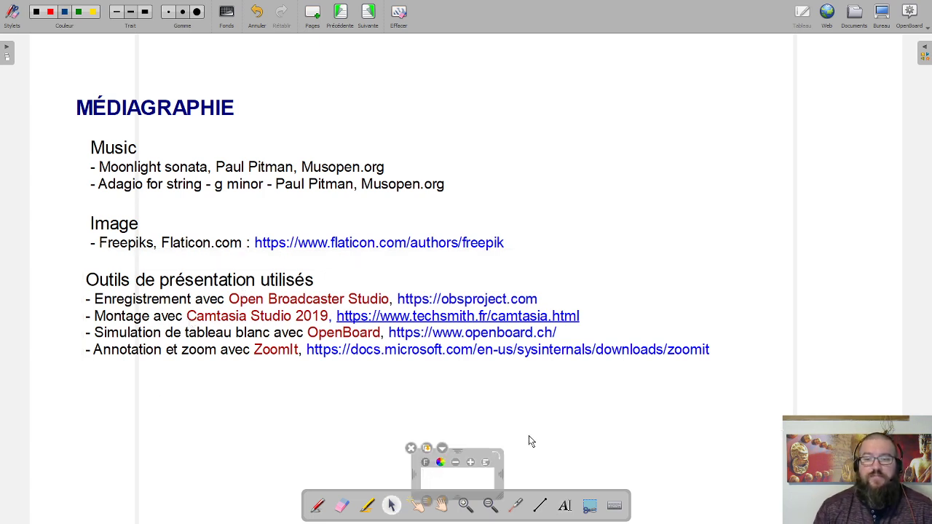